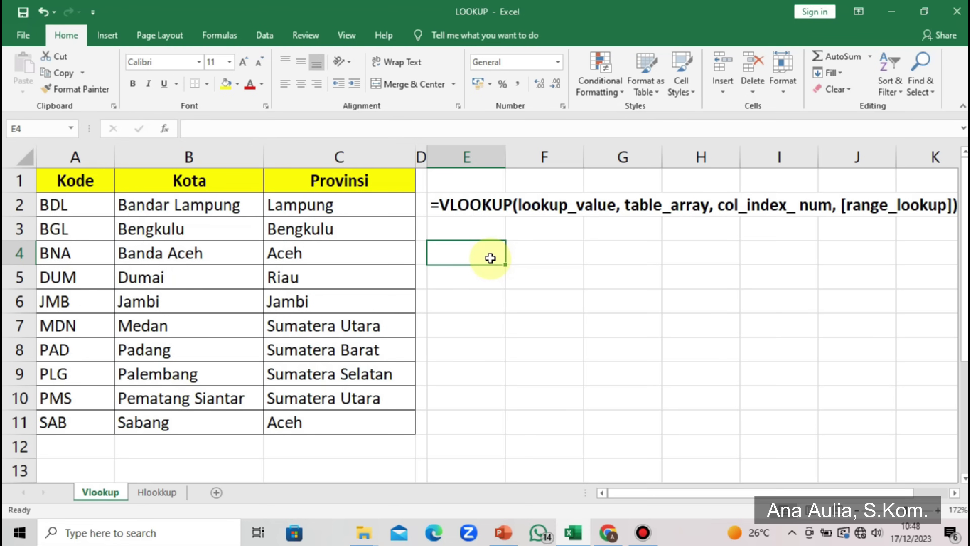
- Enter the header Kode in E4 and list the codes BGL, BNA, JMB, MDN, BDL and LAL in E5 to E10
{"action": "type", "text": "Kode"}
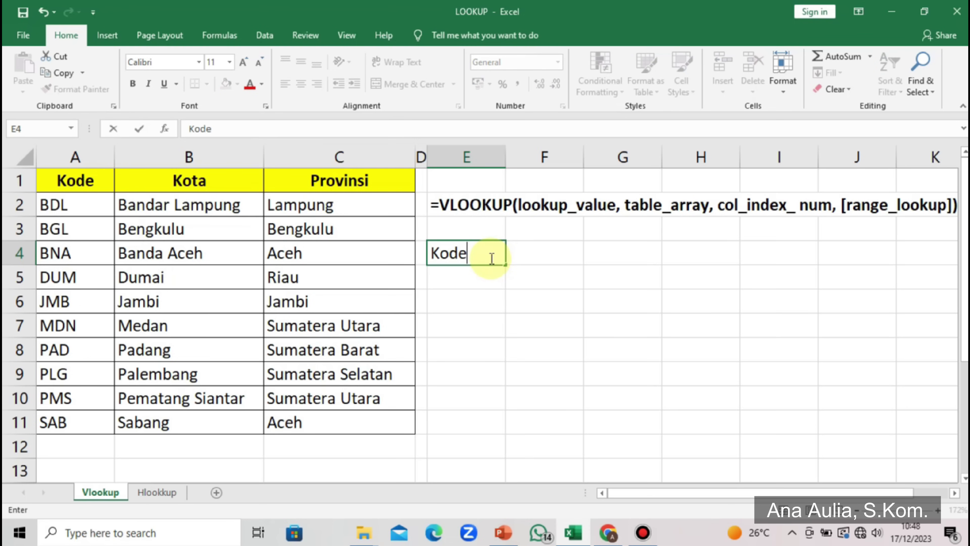
{"action": "key", "text": "Return"}
{"action": "type", "text": "BGL"}
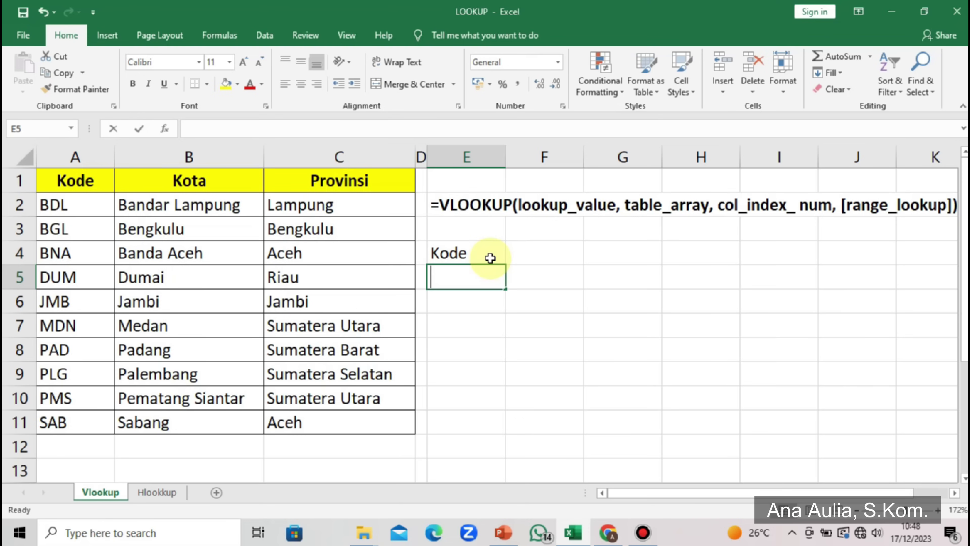
{"action": "key", "text": "Return"}
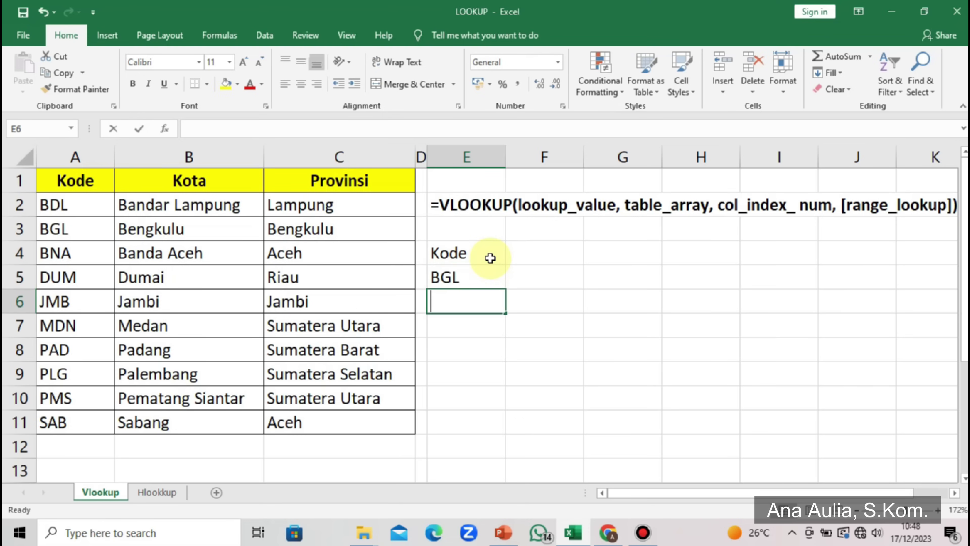
{"action": "type", "text": "BNA"}
{"action": "key", "text": "Return"}
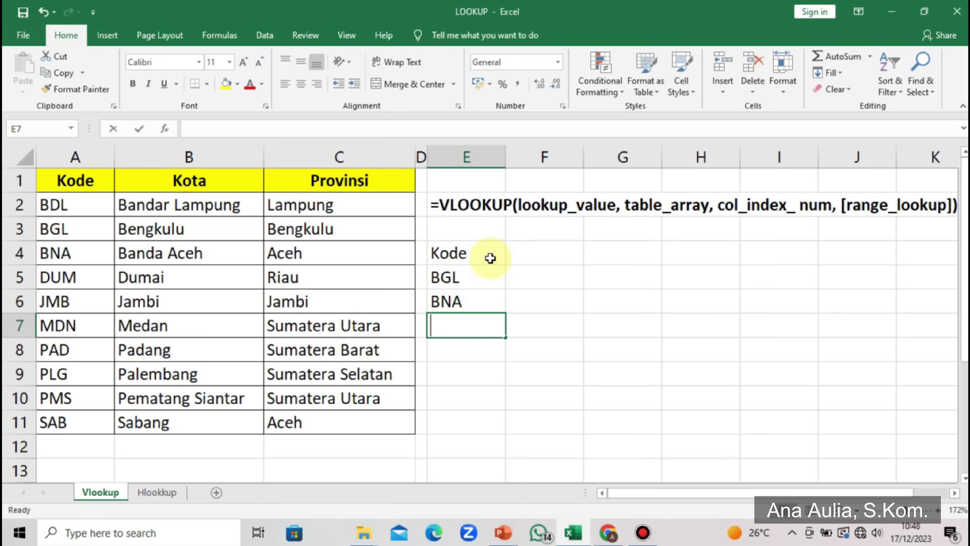
{"action": "type", "text": "JMB"}
{"action": "key", "text": "Return"}
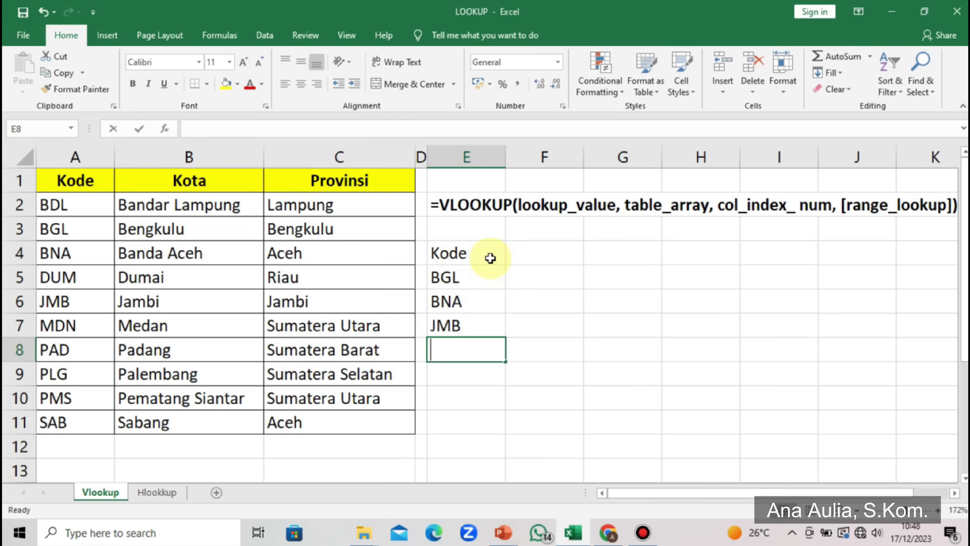
{"action": "type", "text": "MDN"}
{"action": "key", "text": "Return"}
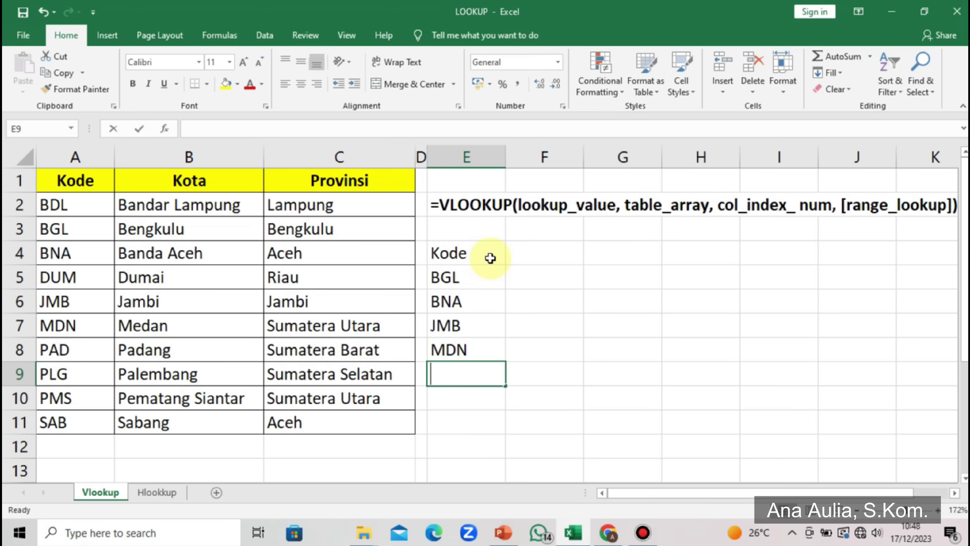
{"action": "type", "text": "BDL"}
{"action": "key", "text": "Return"}
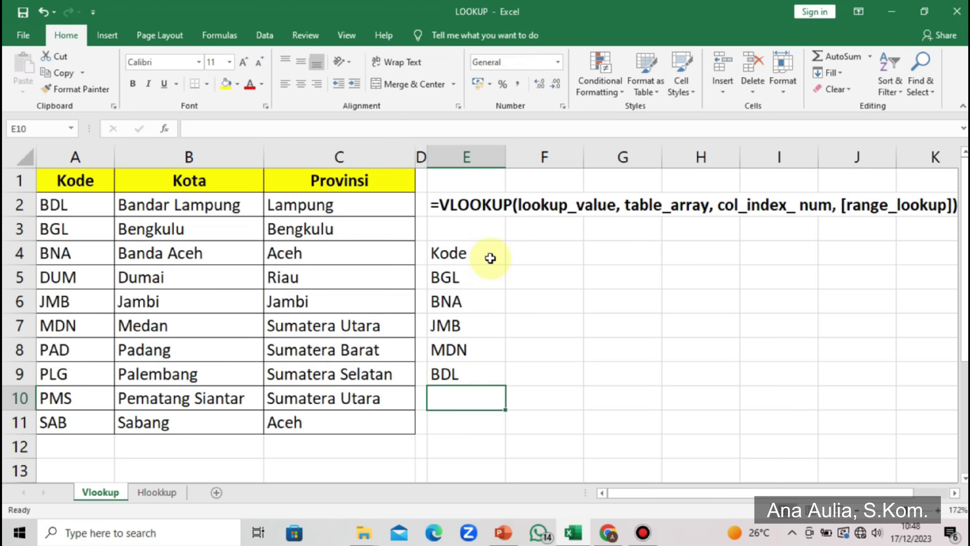
{"action": "type", "text": "LAL"}
{"action": "key", "text": "Return"}
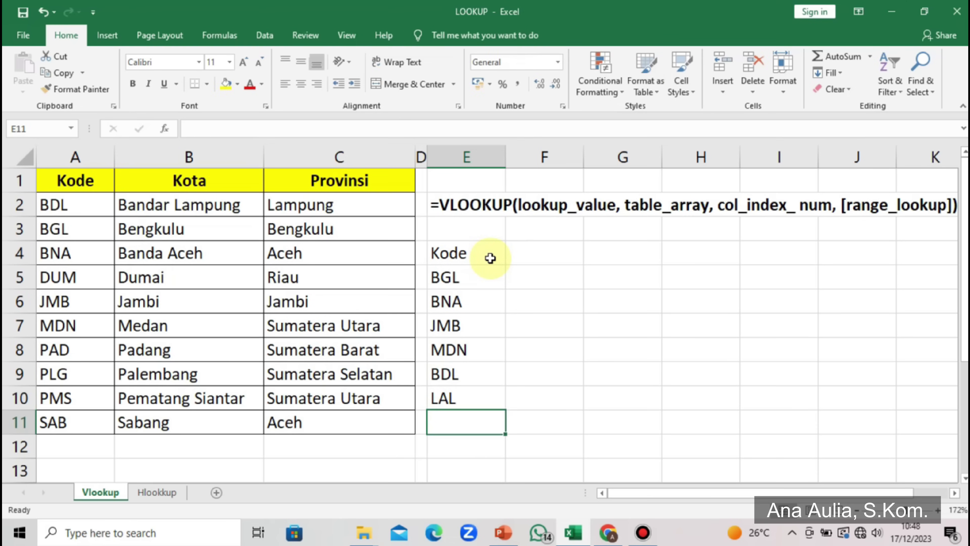
- Enter the header Kota in cell F4, beside the Kode header
{"action": "key", "text": "Up"}
{"action": "key", "text": "Up"}
{"action": "key", "text": "Up"}
{"action": "key", "text": "Up"}
{"action": "key", "text": "Up"}
{"action": "key", "text": "Up"}
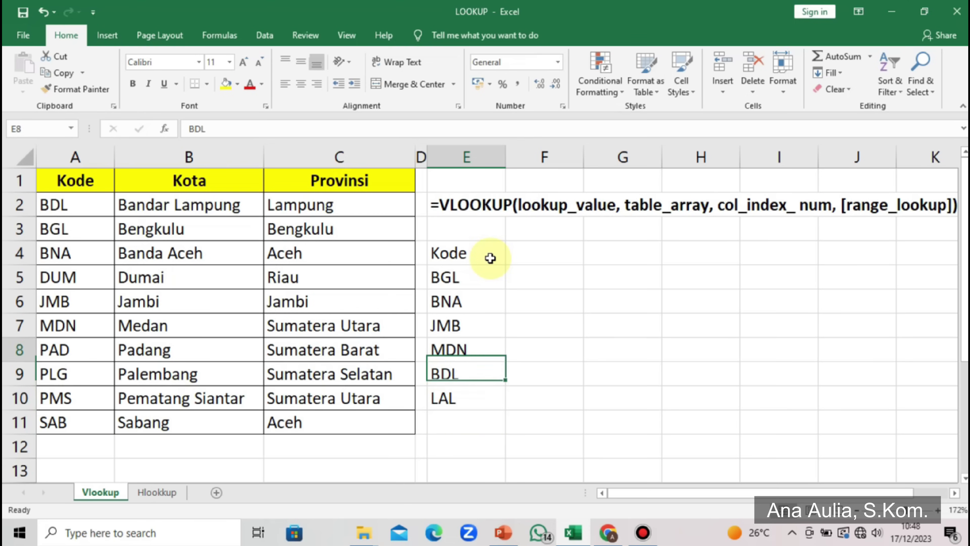
{"action": "key", "text": "Up"}
{"action": "key", "text": "Up"}
{"action": "key", "text": "Up"}
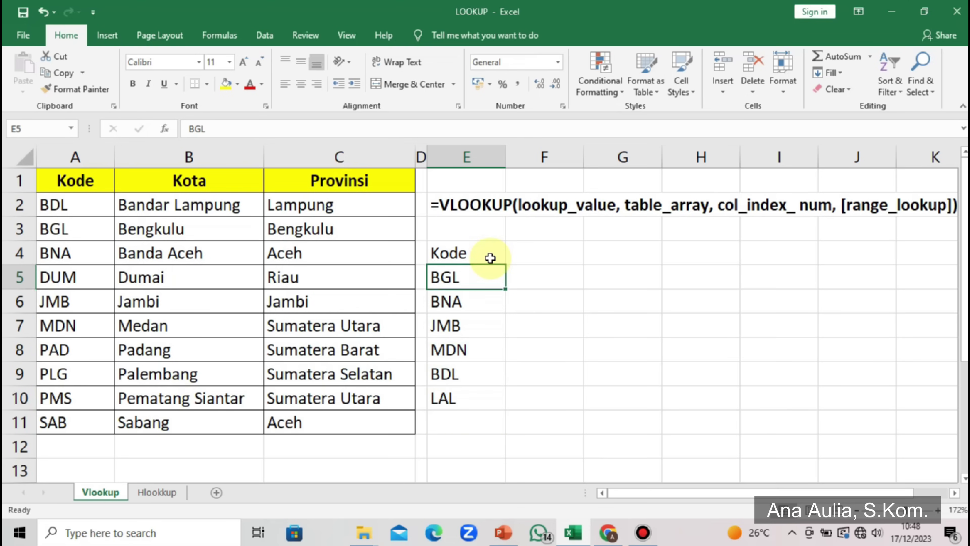
{"action": "key", "text": "Right"}
{"action": "key", "text": "Down"}
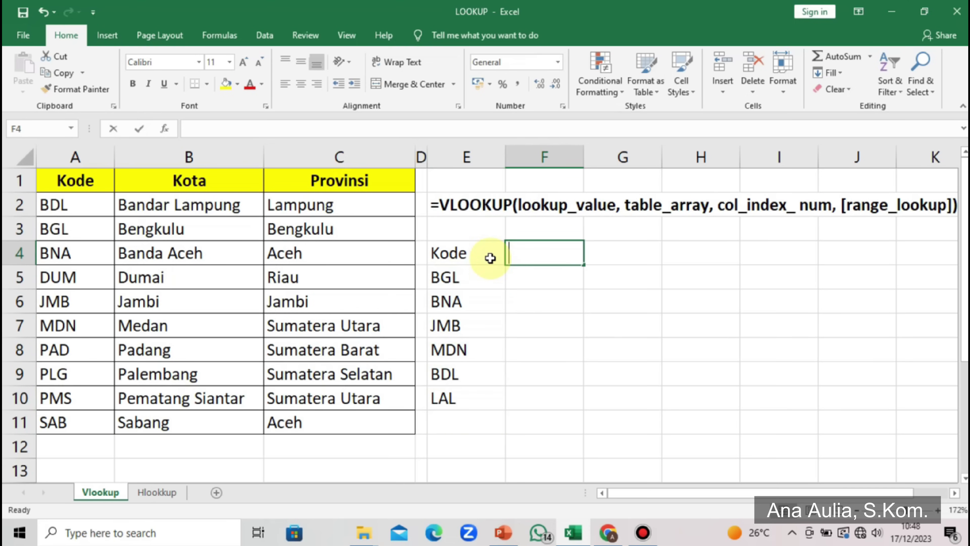
{"action": "type", "text": "Kota"}
{"action": "key", "text": "Return"}
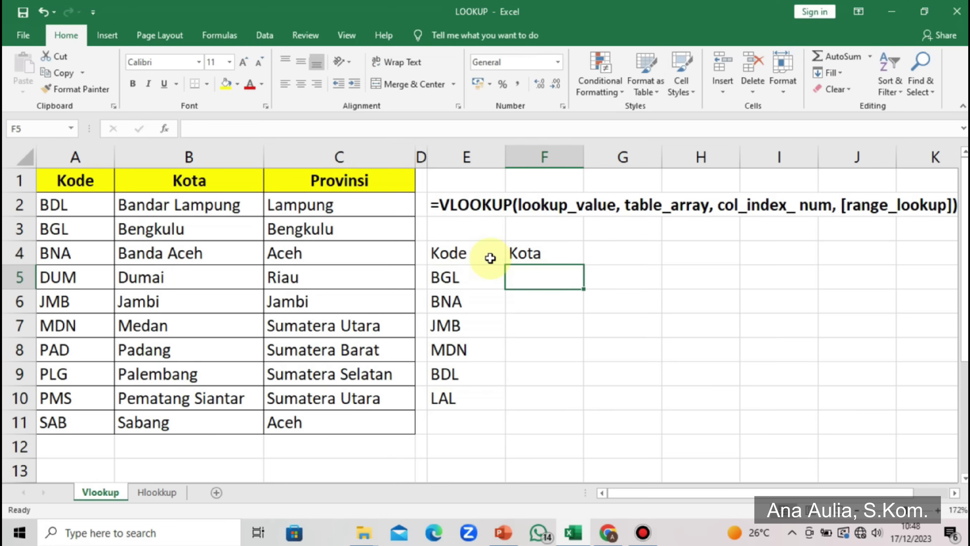
- Enter the formula =VLOOKUP(E:E;A:B;2;0) in F5 to look up the city for code BGL
{"action": "type", "text": "=vl"}
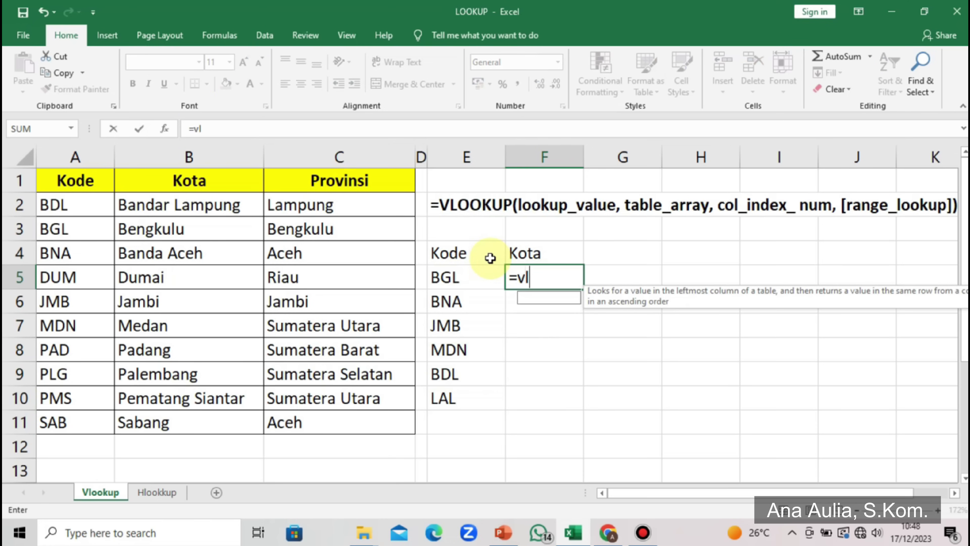
{"action": "type", "text": "o"}
{"action": "key", "text": "Tab"}
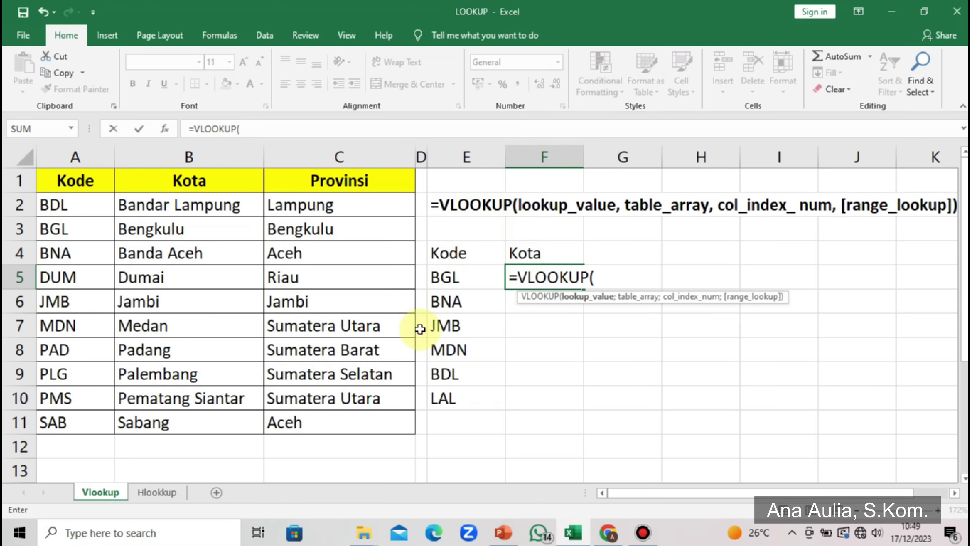
{"action": "left_click", "coordinate": [458, 152]}
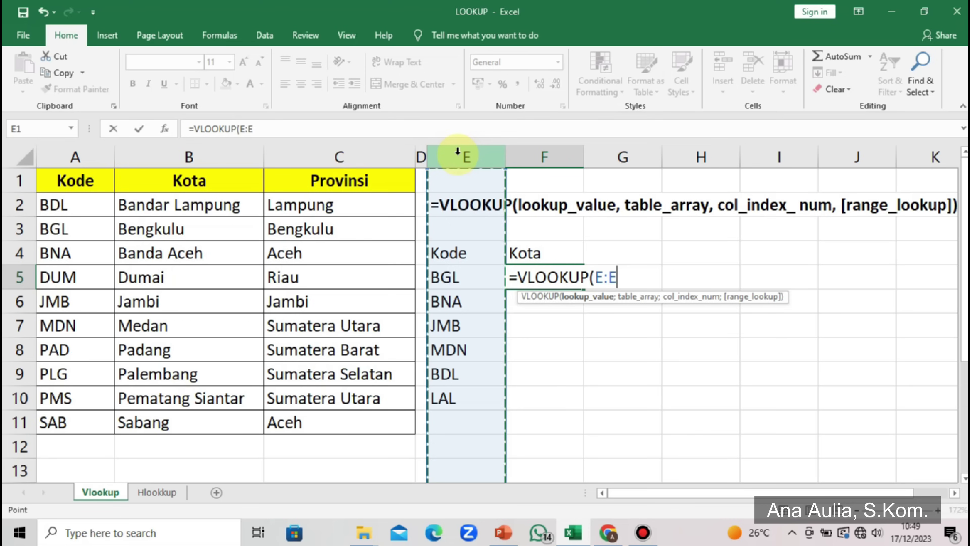
{"action": "type", "text": ";"}
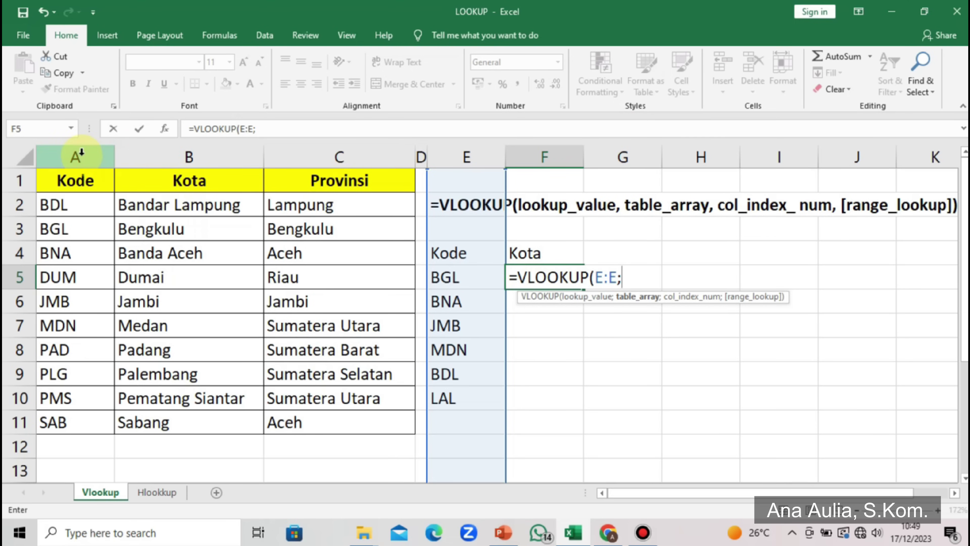
{"action": "left_click", "coordinate": [81, 153]}
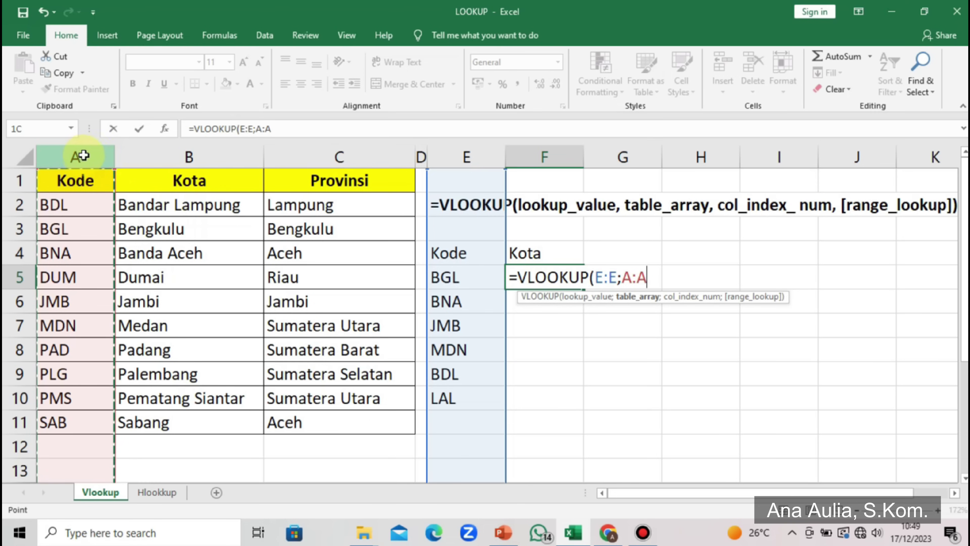
{"action": "left_click_drag", "start_coordinate": [84, 155], "coordinate": [169, 155]}
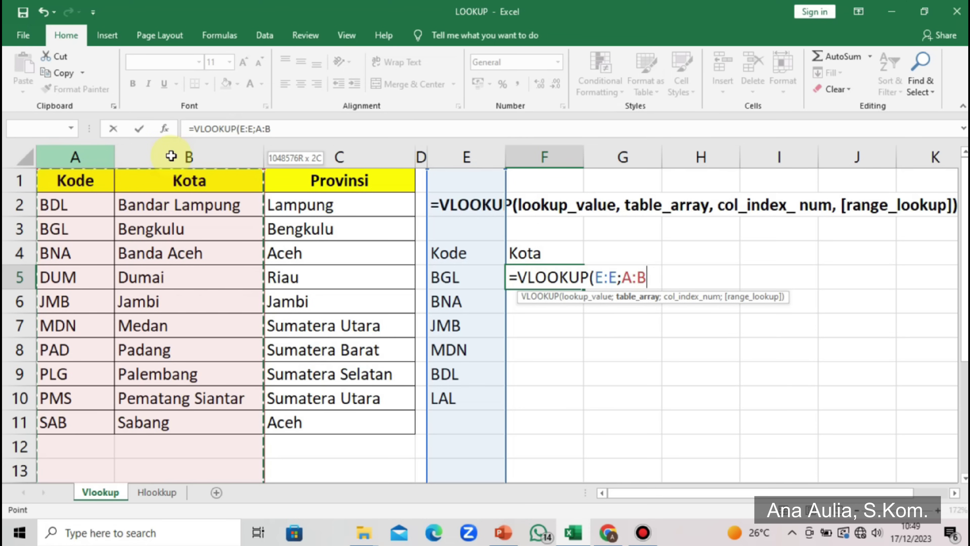
{"action": "left_click_drag", "start_coordinate": [171, 156], "coordinate": [171, 155]}
{"action": "type", "text": ";"}
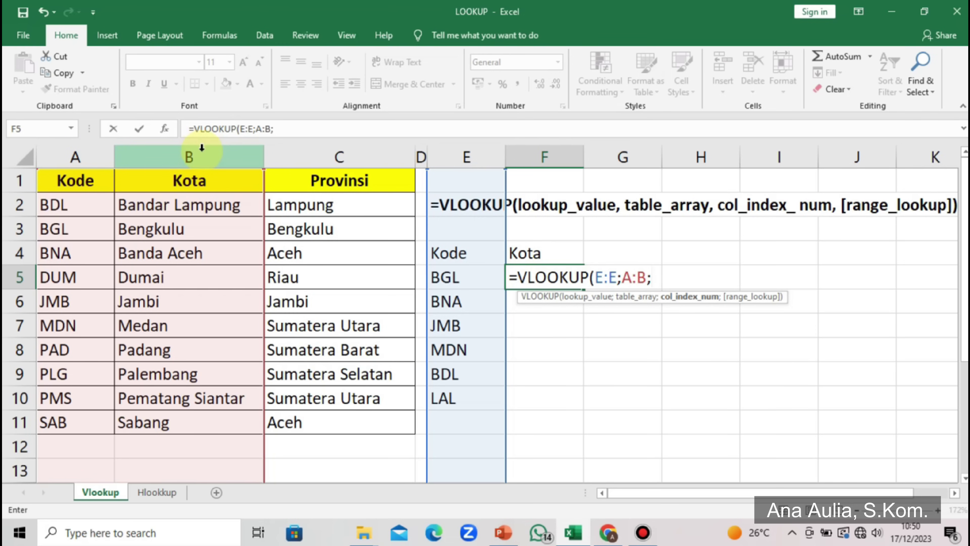
{"action": "type", "text": "2;0"}
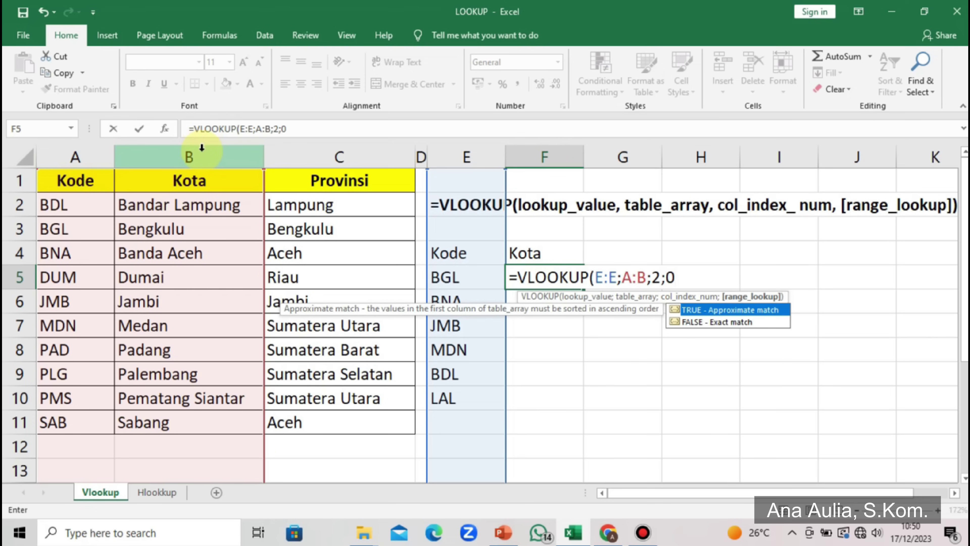
{"action": "type", "text": ")"}
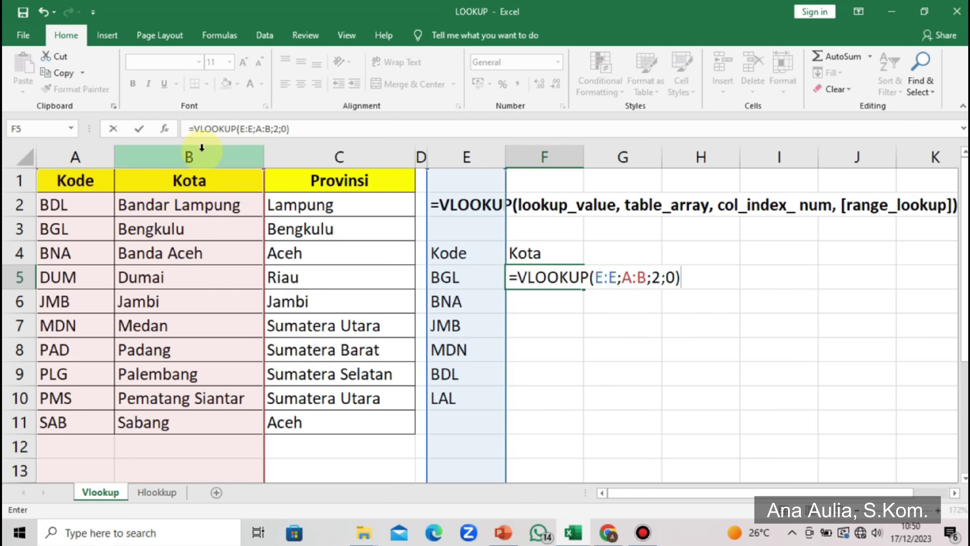
{"action": "key", "text": "Return"}
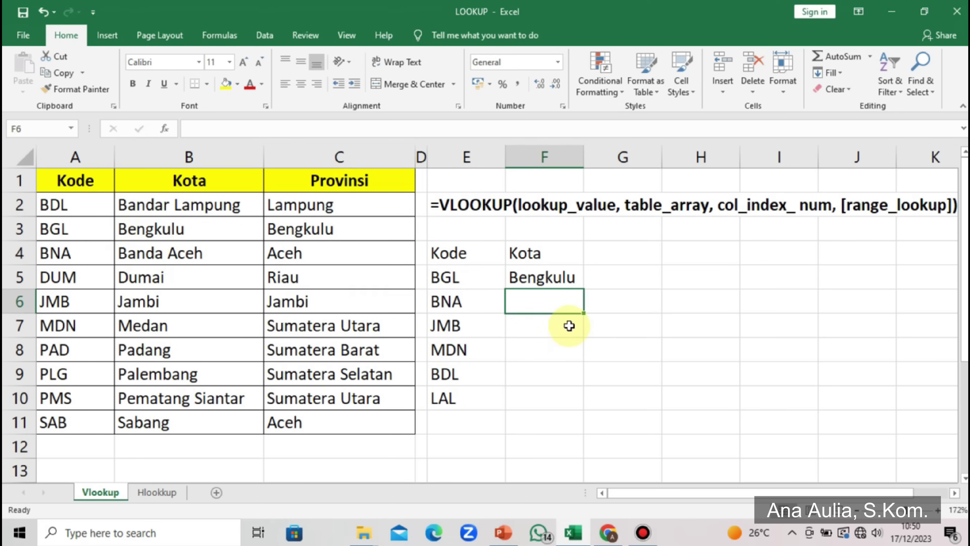
- Enter the formula =VLOOKUP(E:E;A:B;2;0) in F6 to look up the city for code BNA
{"action": "type", "text": "=vlo"}
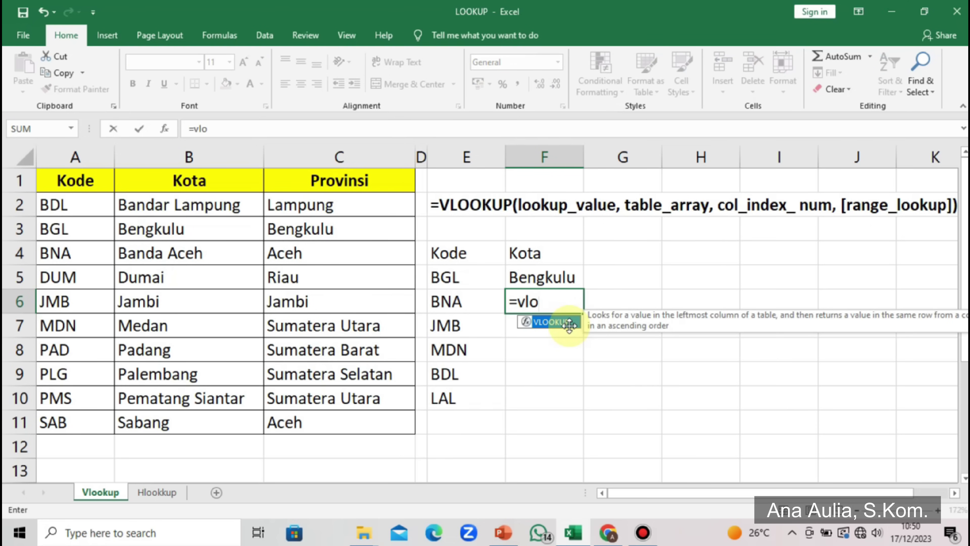
{"action": "double_click", "coordinate": [570, 327]}
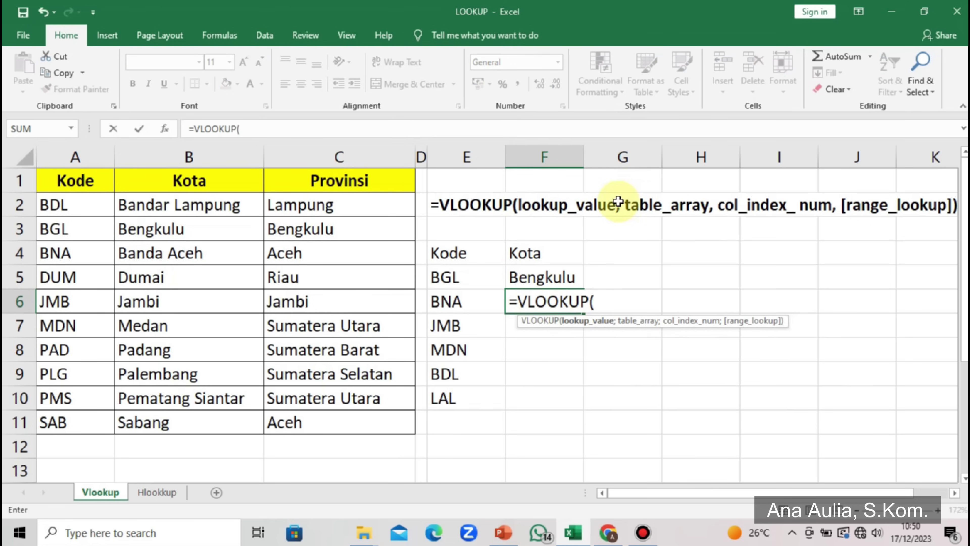
{"action": "left_click", "coordinate": [462, 151]}
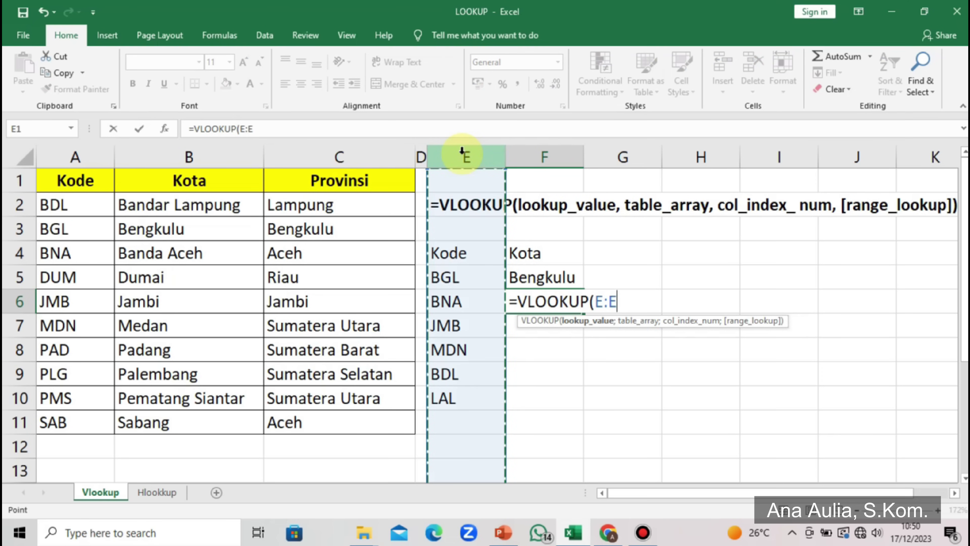
{"action": "type", "text": ";"}
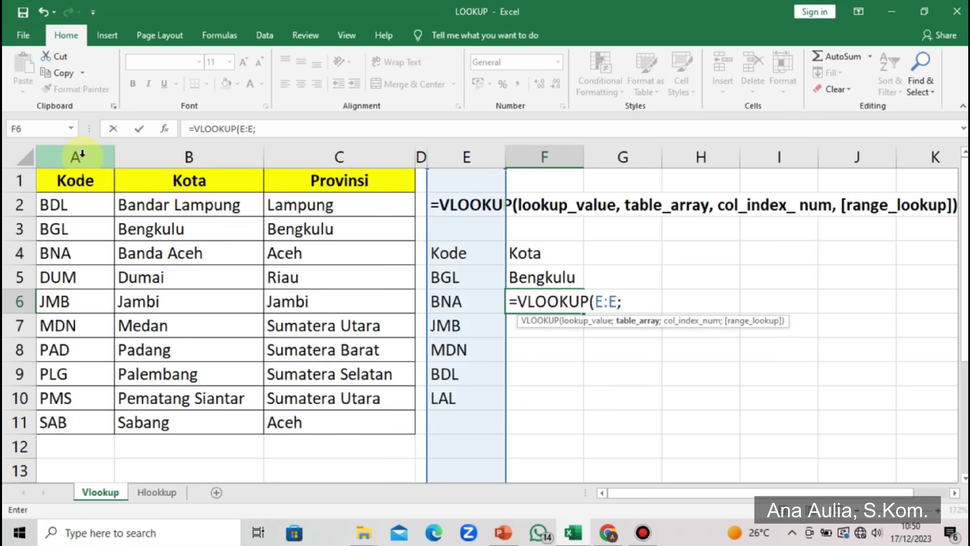
{"action": "left_click", "coordinate": [79, 155]}
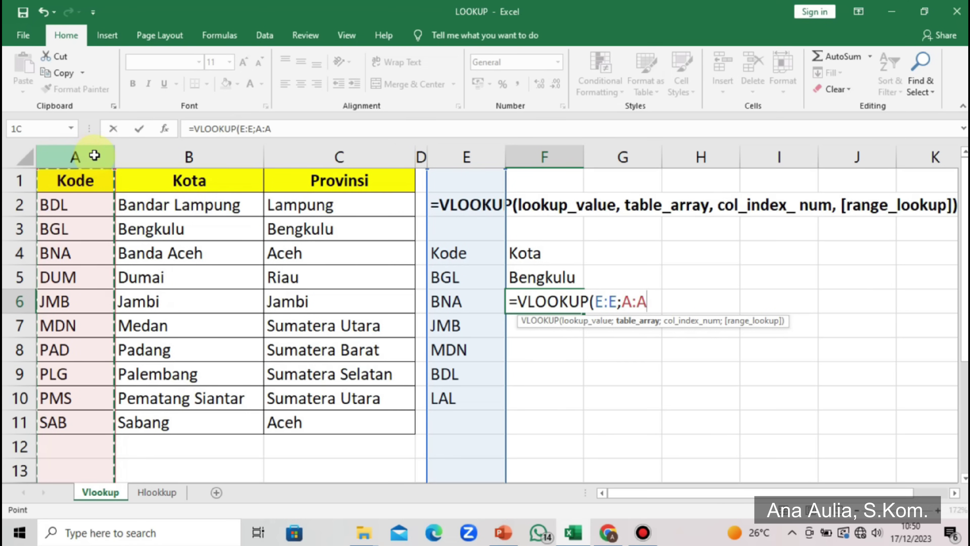
{"action": "left_click_drag", "start_coordinate": [94, 155], "coordinate": [164, 151]}
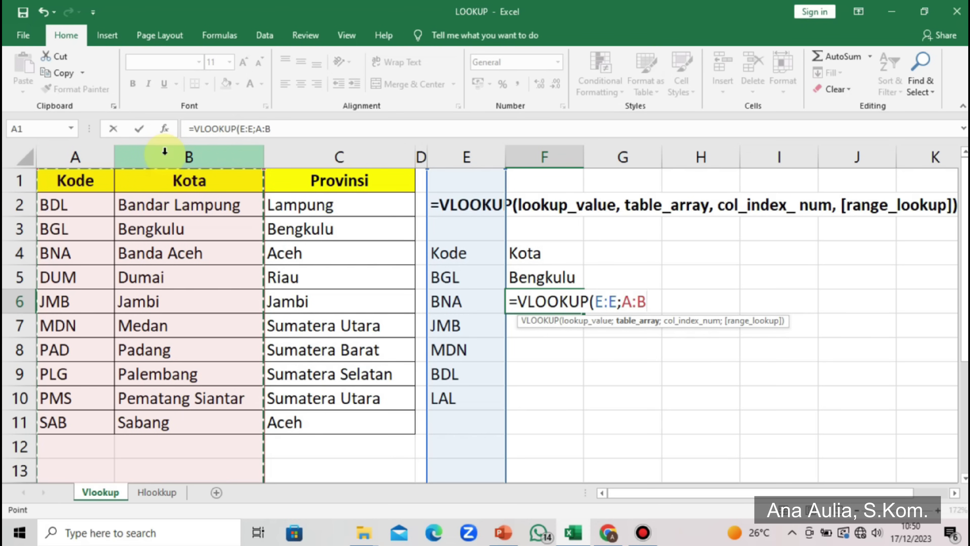
{"action": "type", "text": ";"}
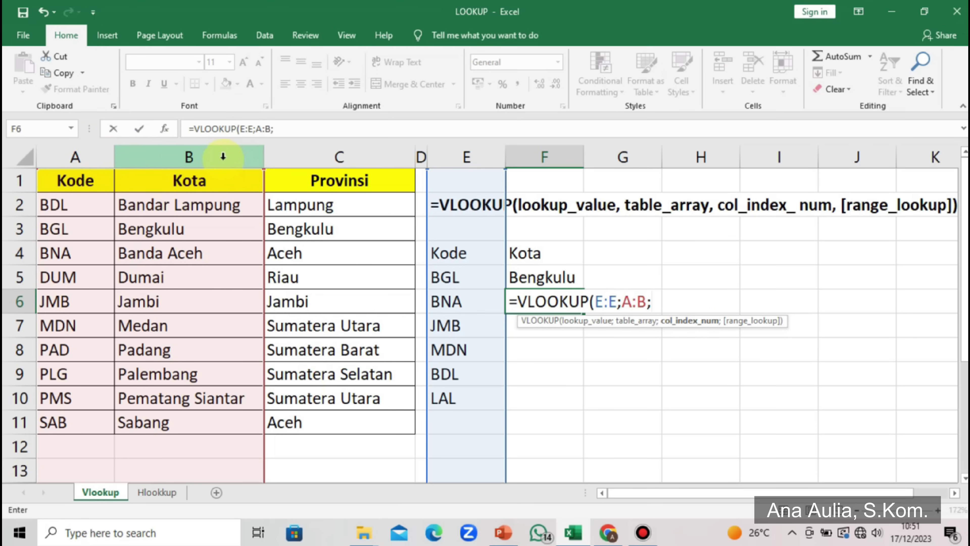
{"action": "type", "text": "2"}
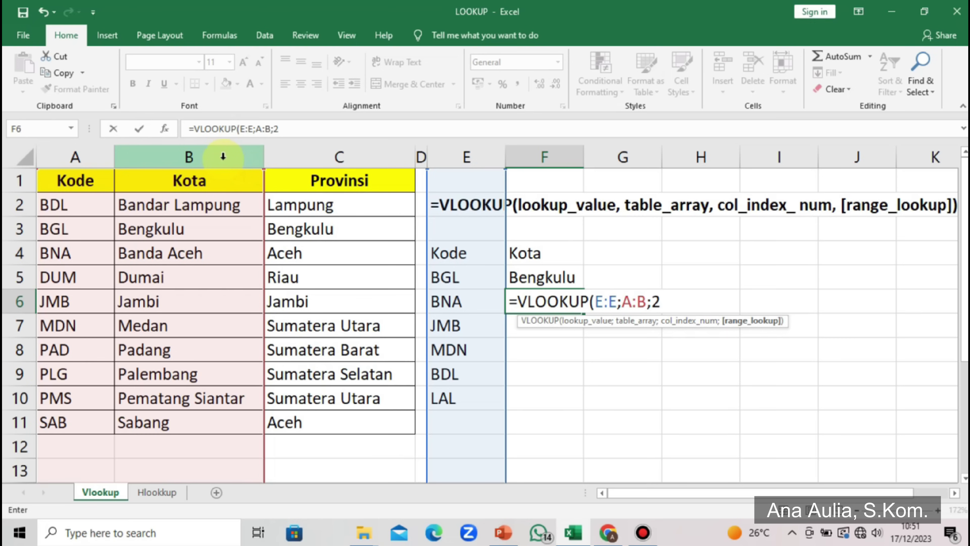
{"action": "type", "text": ";0)"}
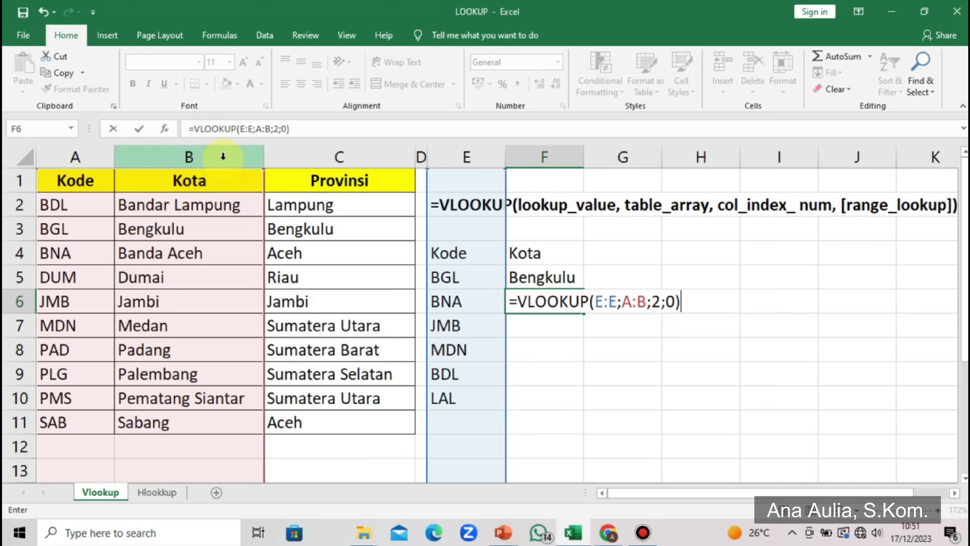
{"action": "key", "text": "Return"}
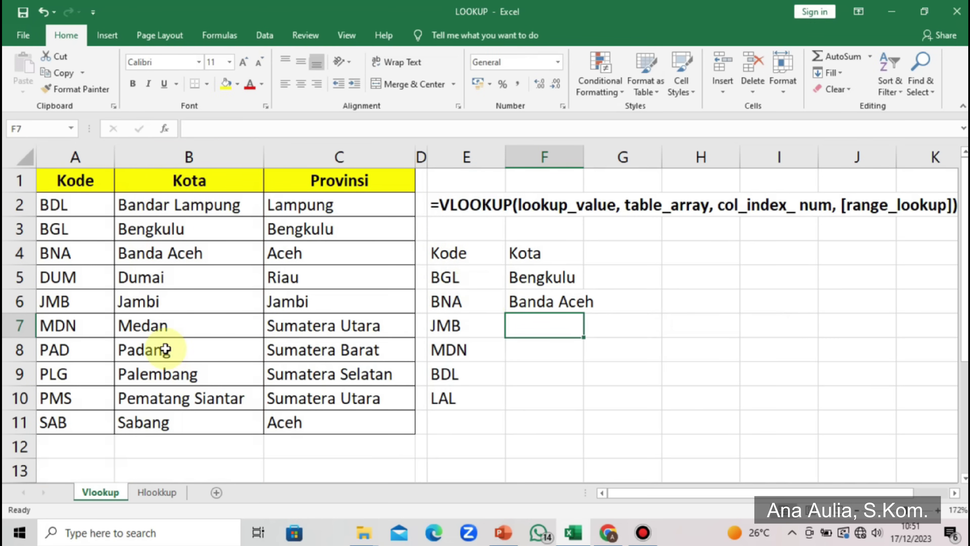
- Copy the VLOOKUP formula from F6 into F7 to F10 for the remaining codes
{"action": "left_click", "coordinate": [537, 304]}
{"action": "key", "text": "ctrl+c"}
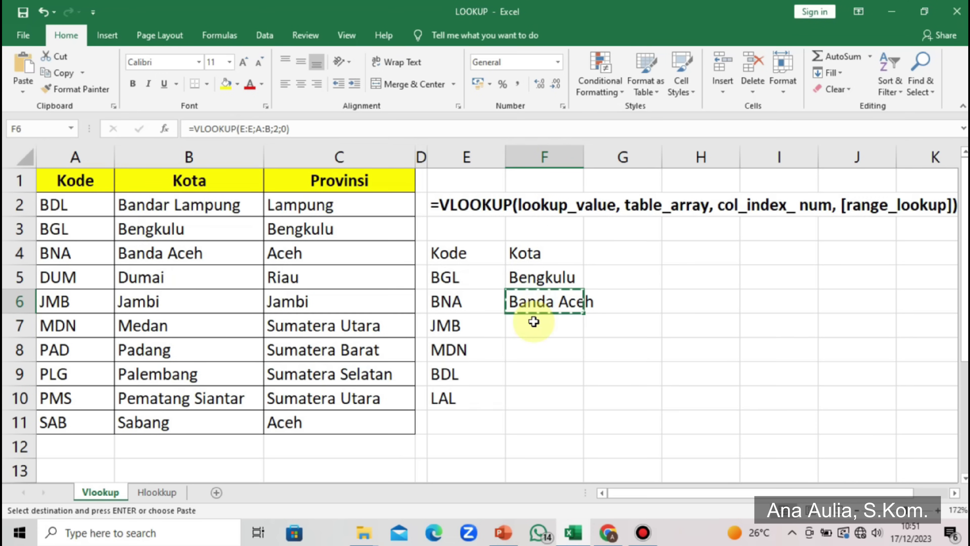
{"action": "left_click", "coordinate": [534, 321]}
{"action": "key", "text": "shift+Down"}
{"action": "key", "text": "shift+Down"}
{"action": "key", "text": "shift+Down"}
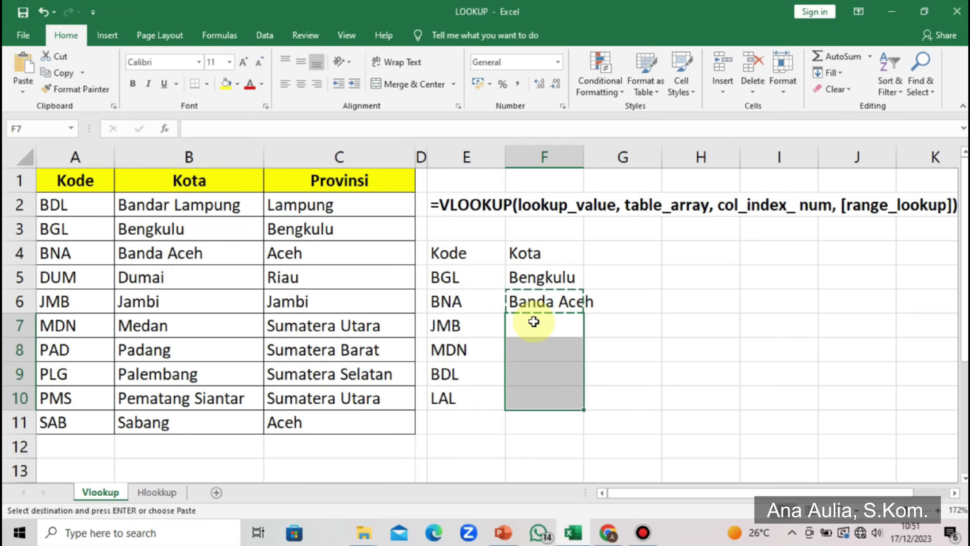
{"action": "key", "text": "ctrl+v"}
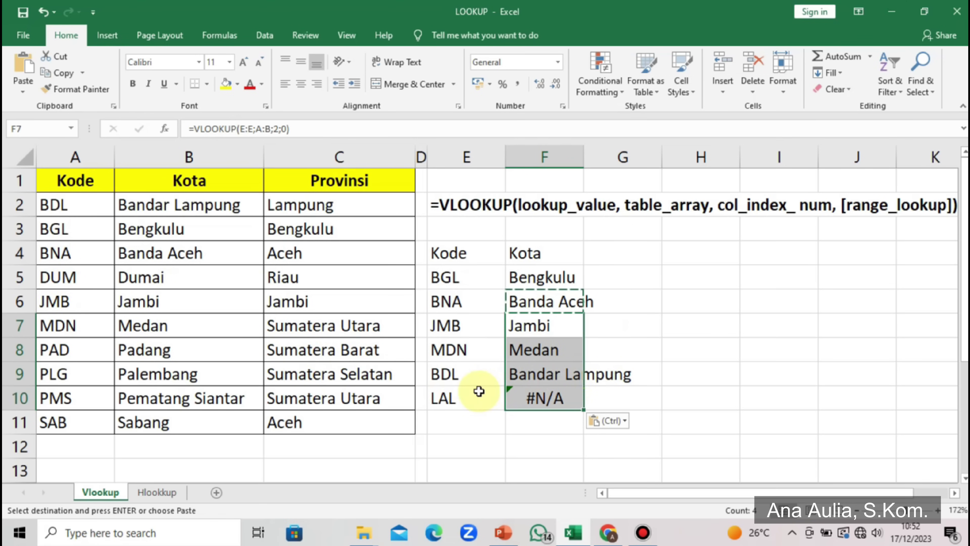
- Check the lookup result for code LAL in F10 and autofit the width of column F
{"action": "left_click", "coordinate": [461, 391]}
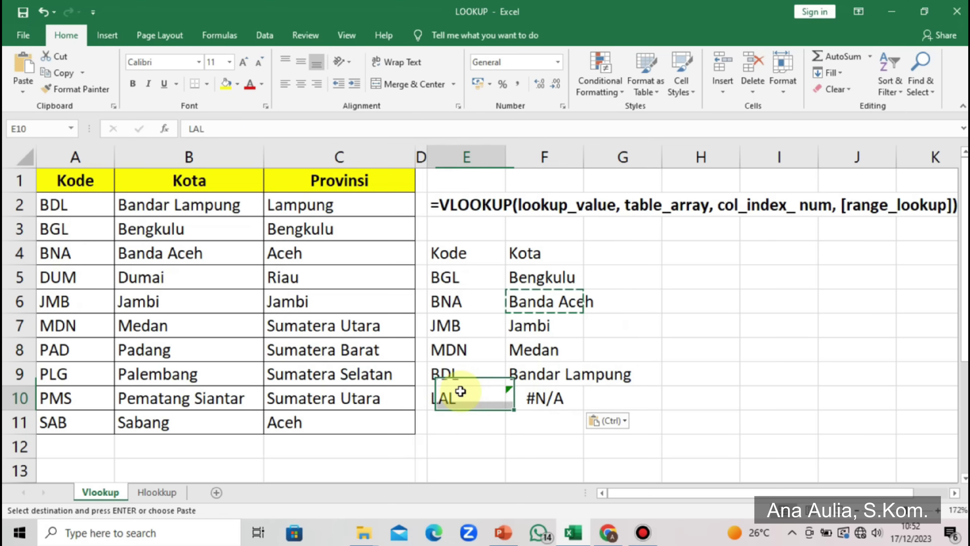
{"action": "left_click", "coordinate": [539, 400]}
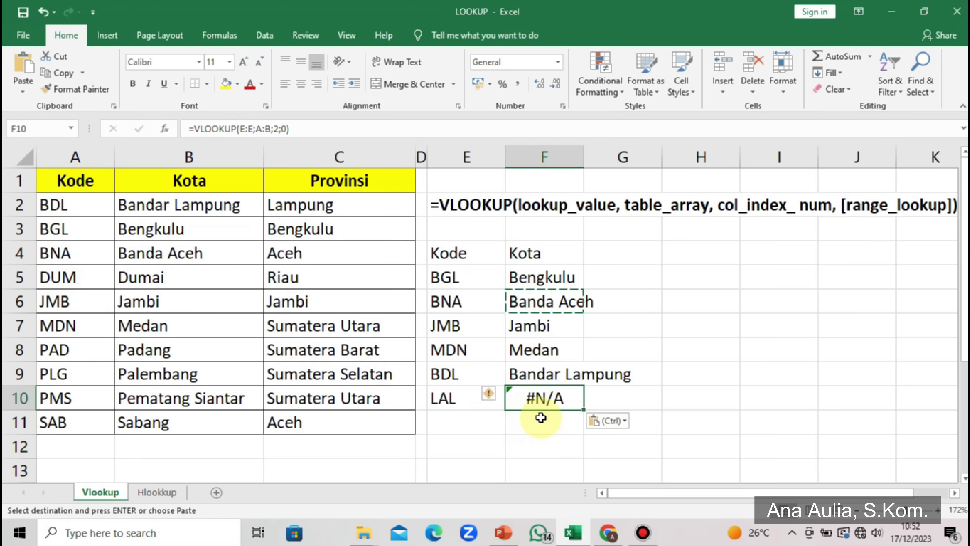
{"action": "double_click", "coordinate": [584, 152]}
- Enter the header Provinsi in cell G4, beside the Kota header
{"action": "left_click", "coordinate": [684, 255]}
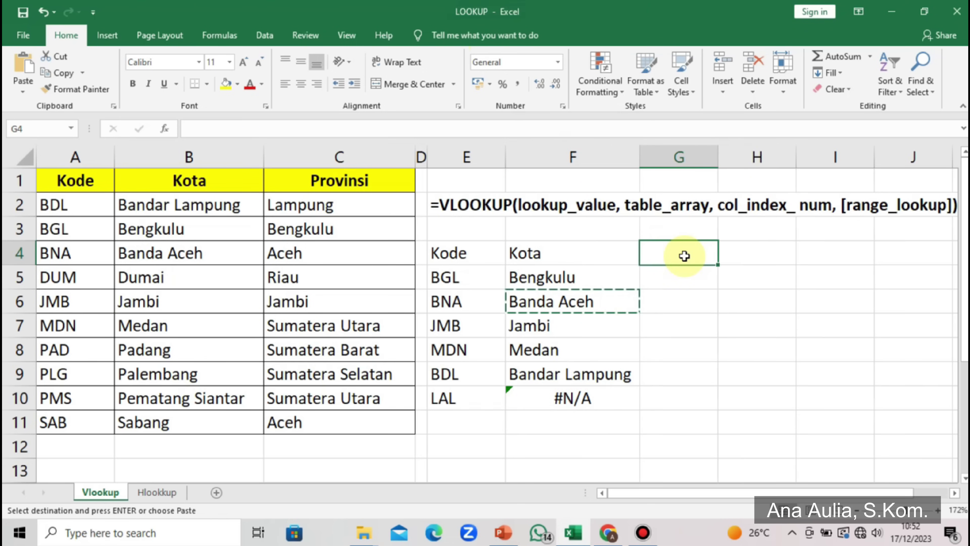
{"action": "type", "text": "Provi"}
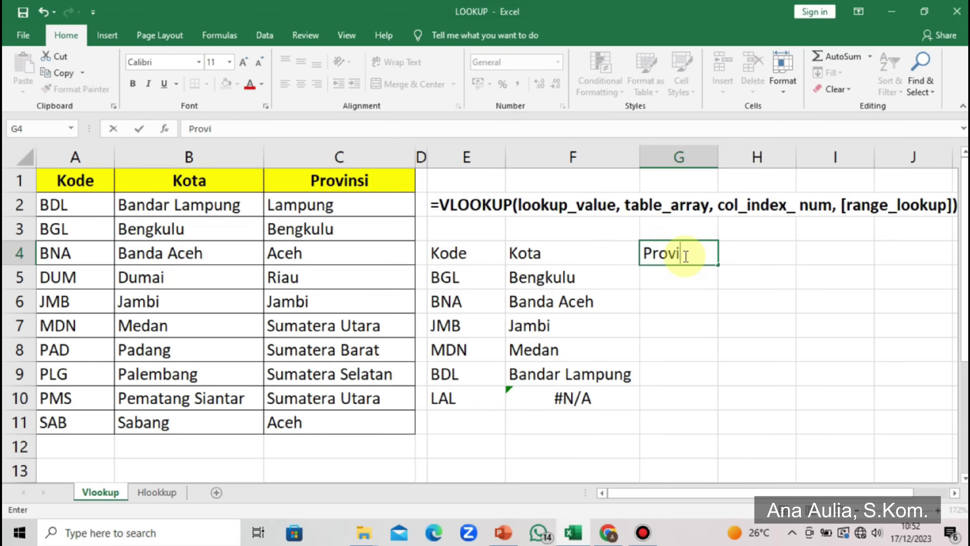
{"action": "type", "text": "nsi"}
{"action": "key", "text": "Return"}
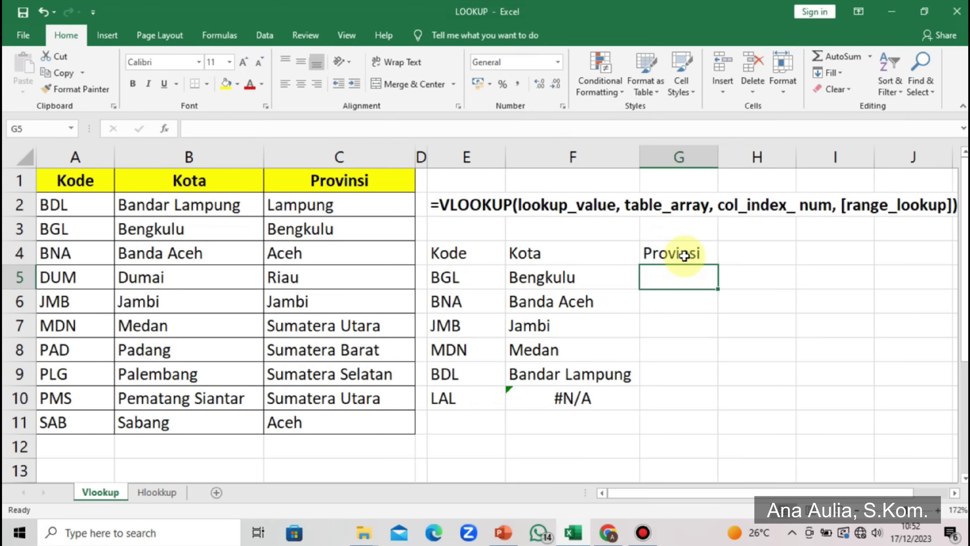
- Enter the formula =VLOOKUP(E:E;A:C;3;0) in G5 to look up the province for code BGL
{"action": "type", "text": "="}
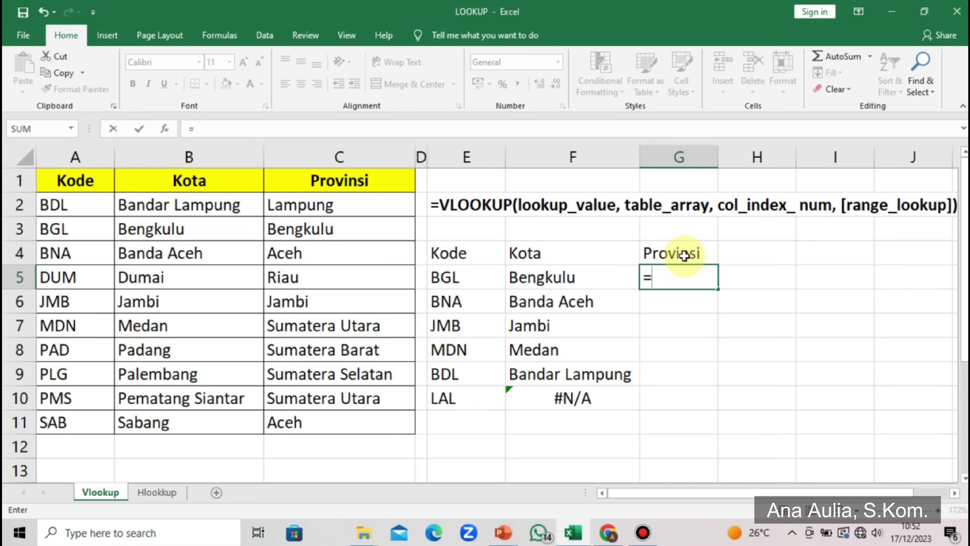
{"action": "type", "text": "vloo"}
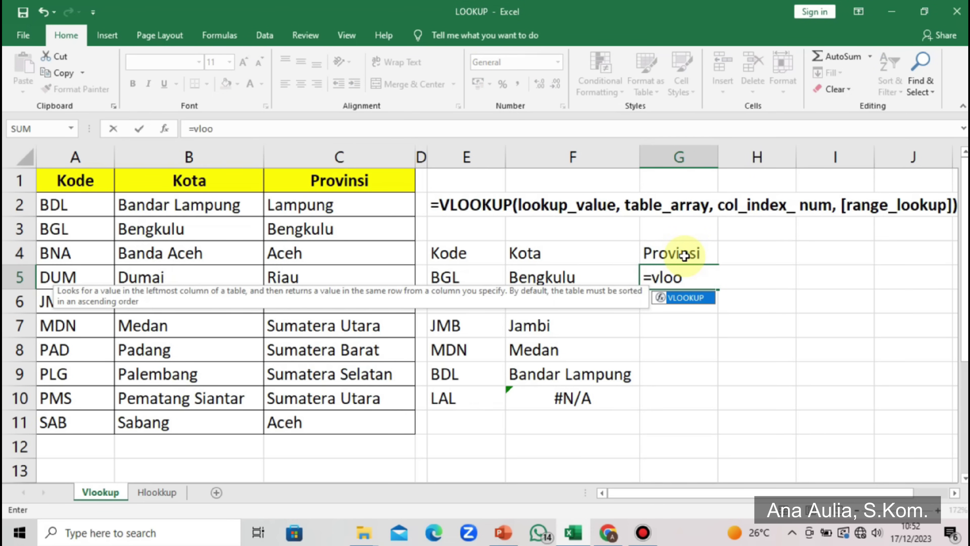
{"action": "key", "text": "Tab"}
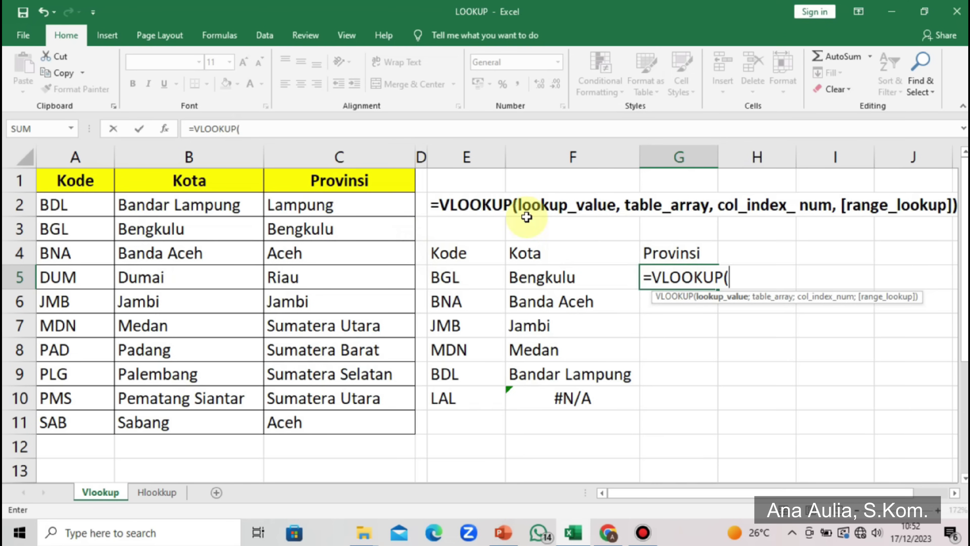
{"action": "left_click", "coordinate": [468, 150]}
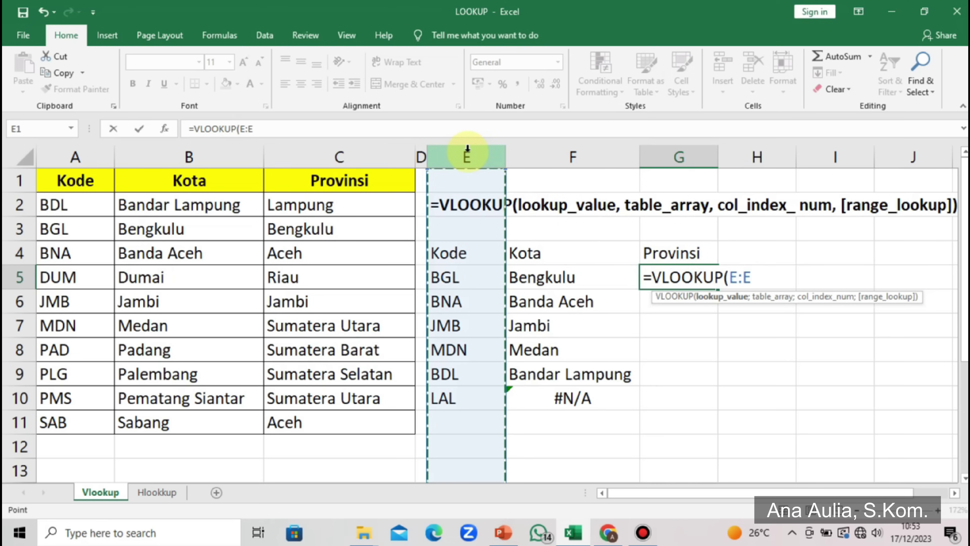
{"action": "type", "text": ";"}
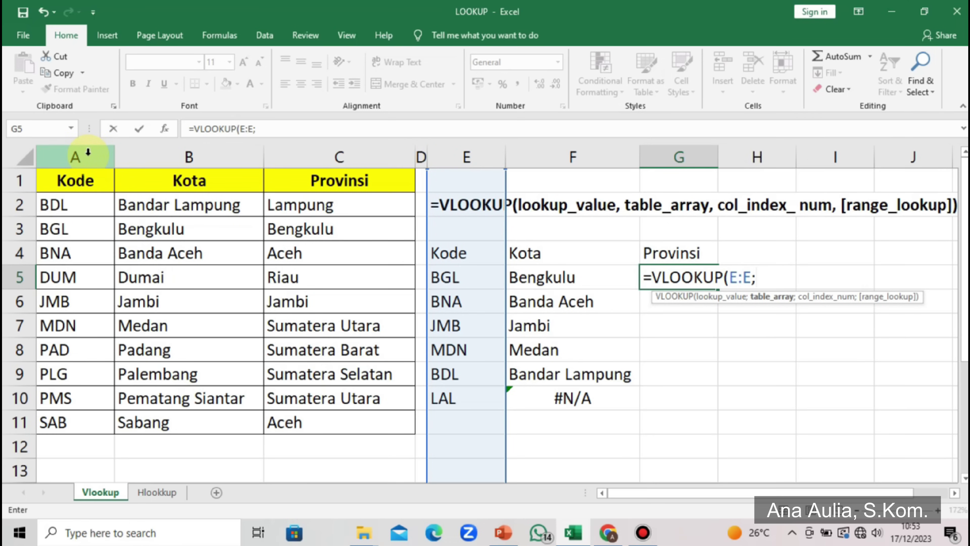
{"action": "left_click_drag", "start_coordinate": [88, 155], "coordinate": [368, 155]}
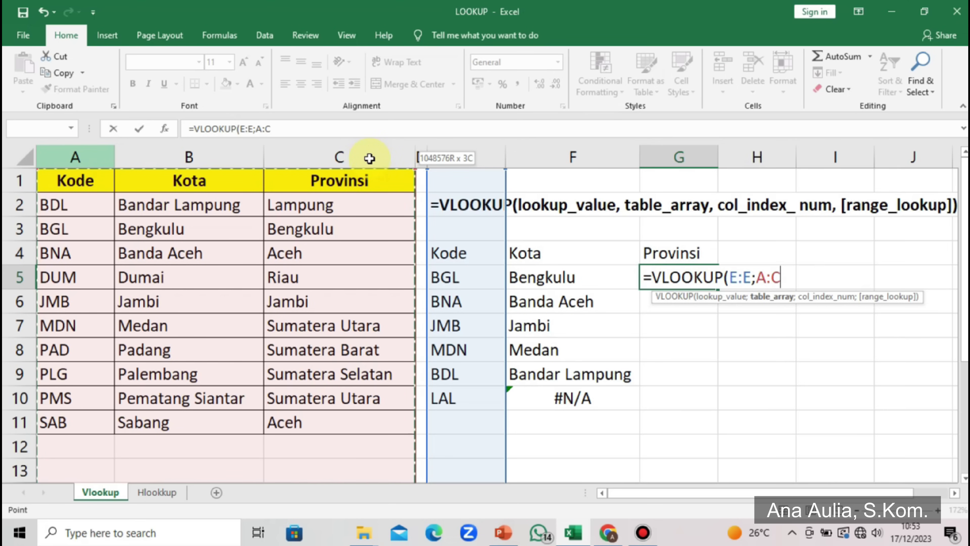
{"action": "left_click_drag", "start_coordinate": [370, 158], "coordinate": [370, 156]}
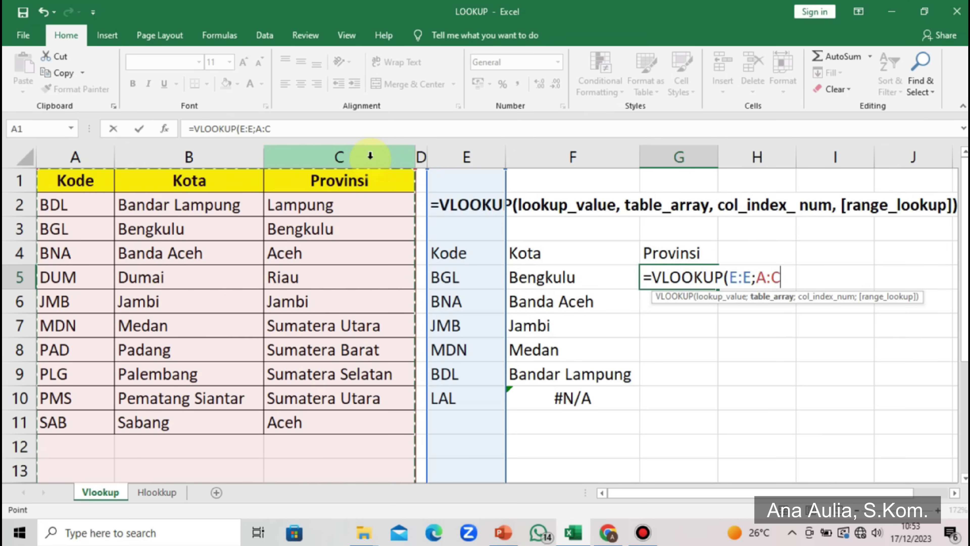
{"action": "type", "text": ";"}
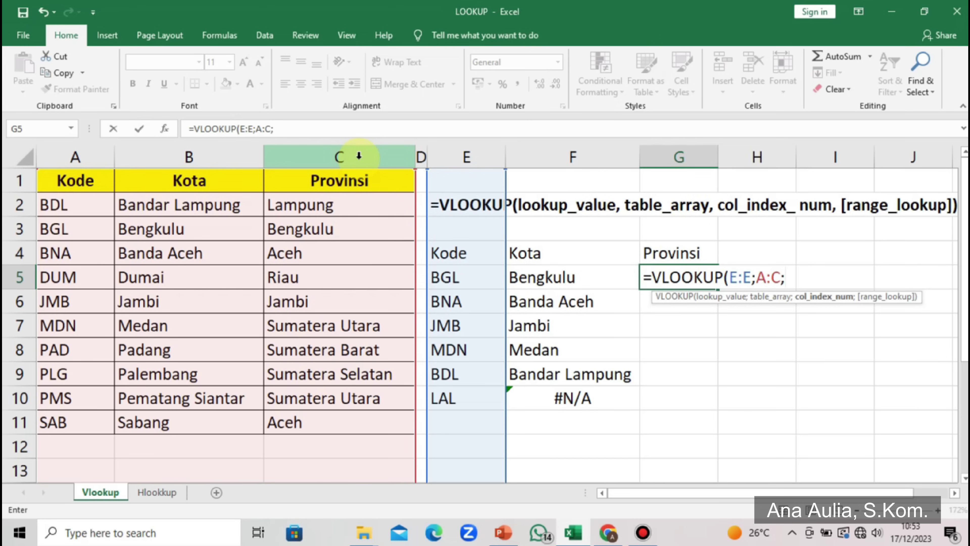
{"action": "type", "text": "3;0"}
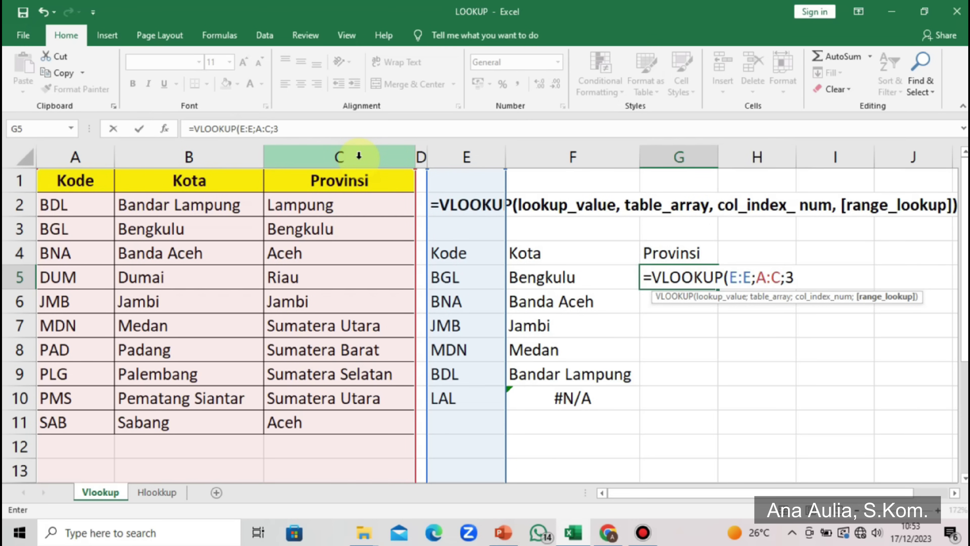
{"action": "type", "text": ")"}
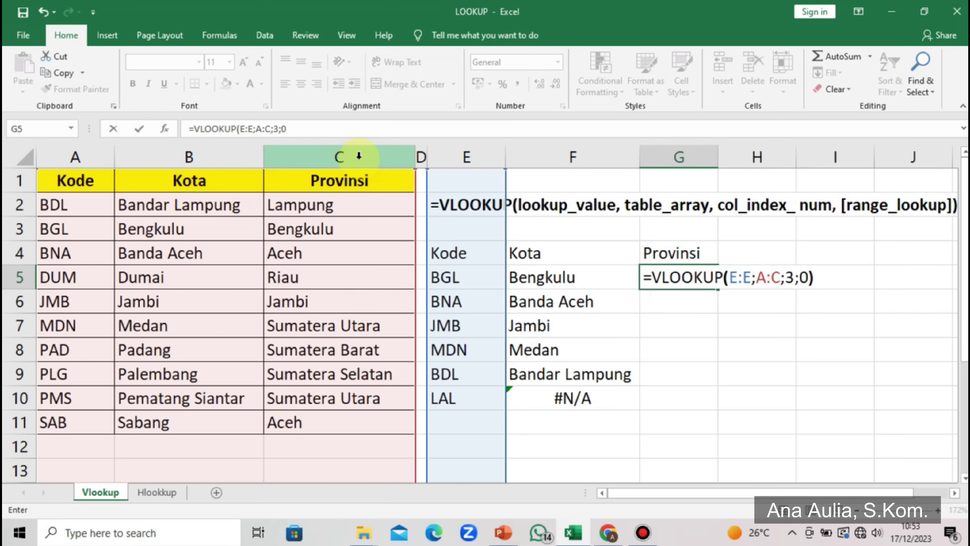
{"action": "key", "text": "Return"}
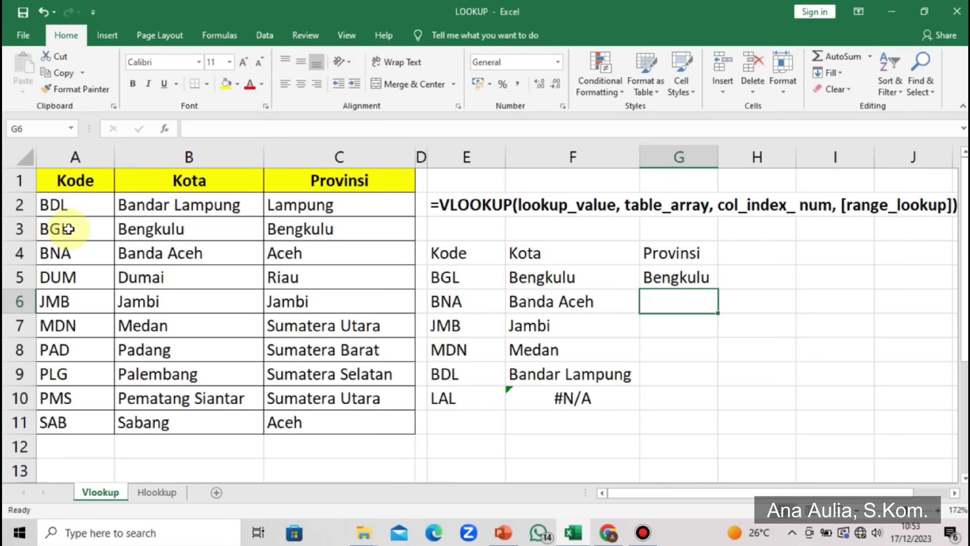
- Copy the VLOOKUP formula from G5 into G6 to G10 for the remaining codes
{"action": "left_click", "coordinate": [676, 277]}
{"action": "key", "text": "ctrl+c"}
{"action": "left_click_drag", "start_coordinate": [678, 299], "coordinate": [679, 398]}
{"action": "key", "text": "ctrl+v"}
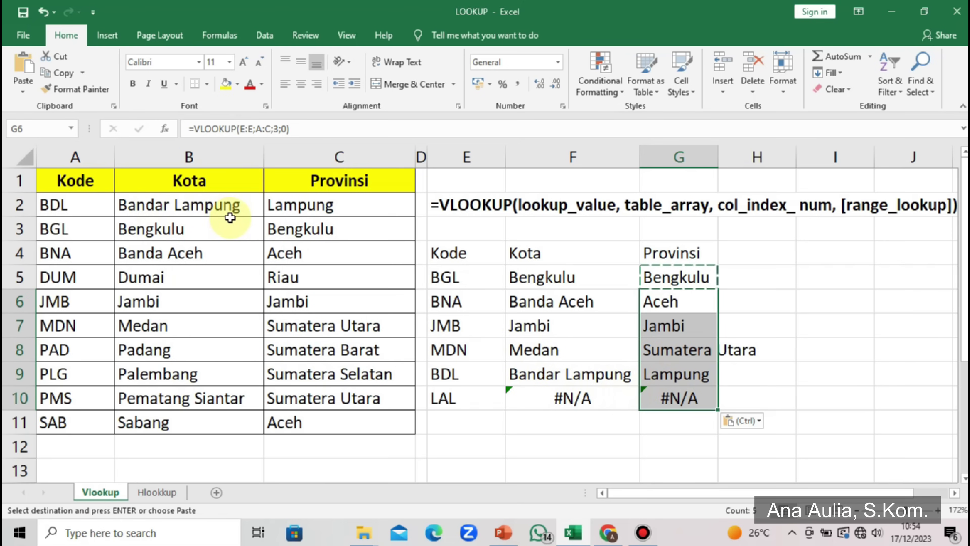
- Check the province result for code LAL and compare the reference table layouts on the Hlookkup and Vlookup sheets
{"action": "left_click", "coordinate": [457, 398]}
{"action": "left_click", "coordinate": [693, 400]}
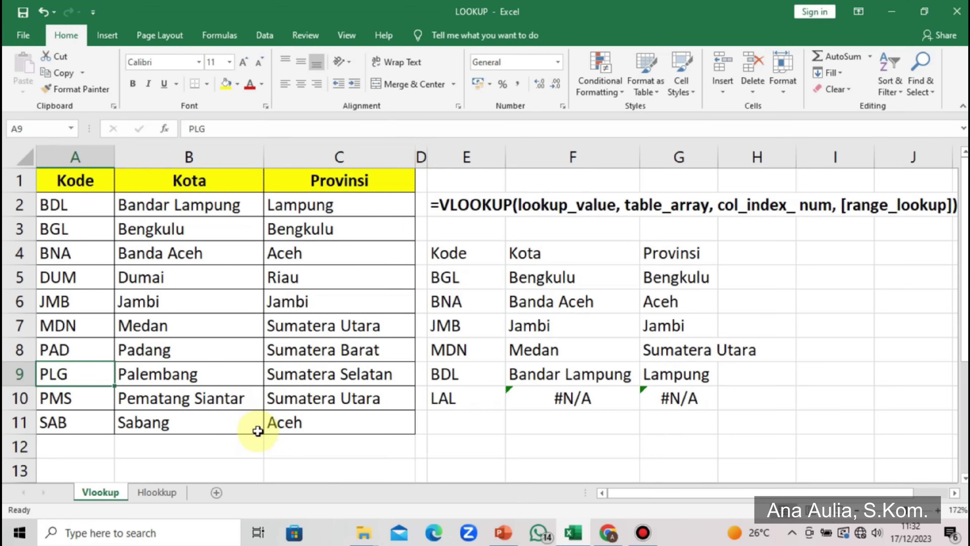
{"action": "left_click", "coordinate": [154, 493]}
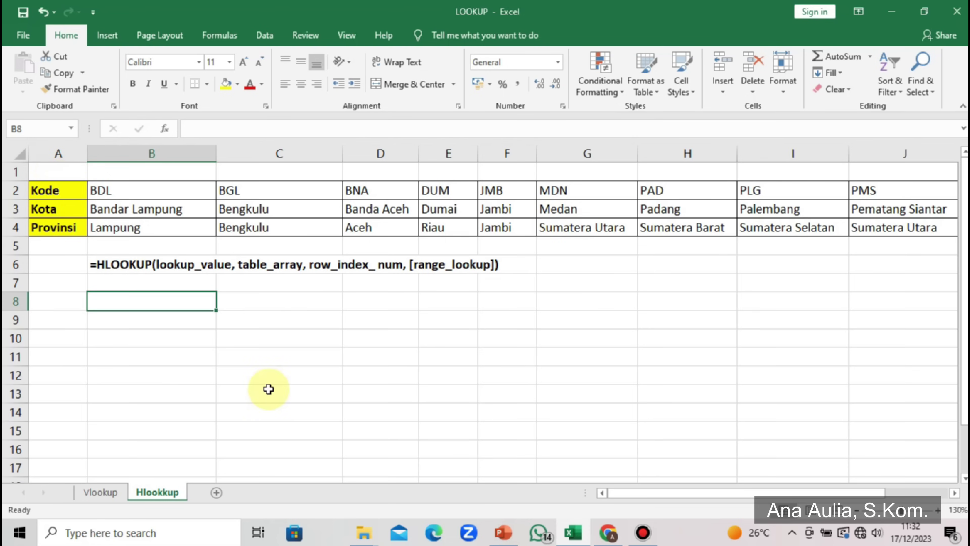
{"action": "left_click", "coordinate": [106, 493]}
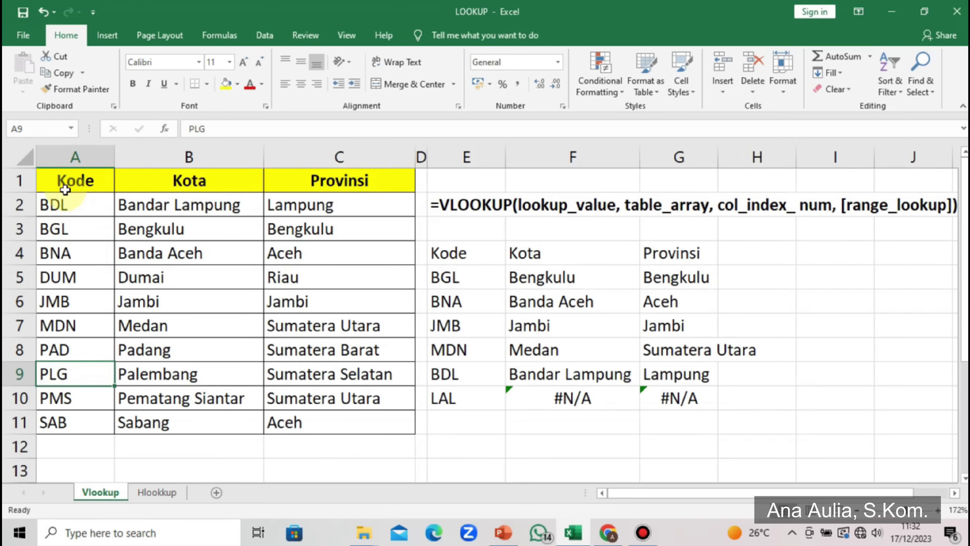
- Enter the header Kode in cell B8 of the Hlookkup sheet
{"action": "left_click", "coordinate": [154, 497]}
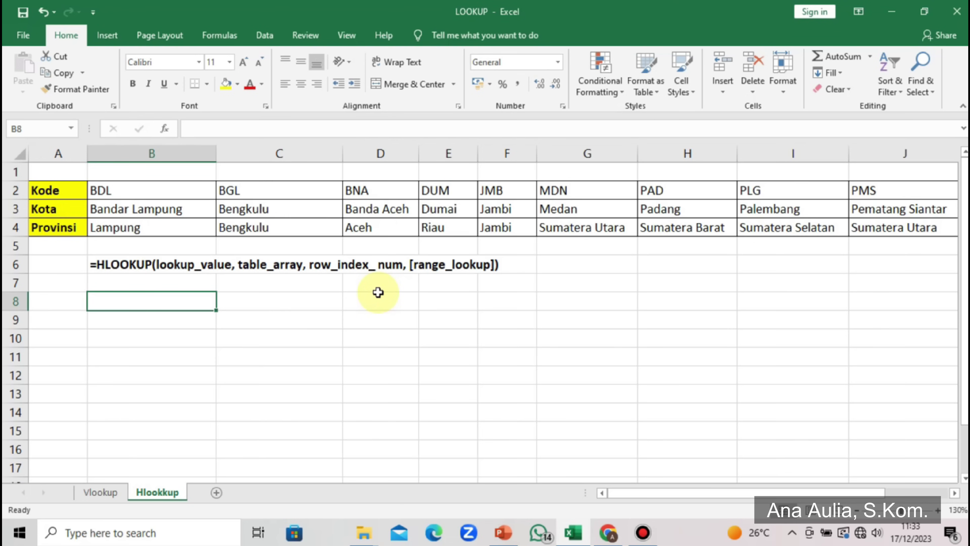
{"action": "double_click", "coordinate": [167, 301]}
{"action": "type", "text": "Kode"}
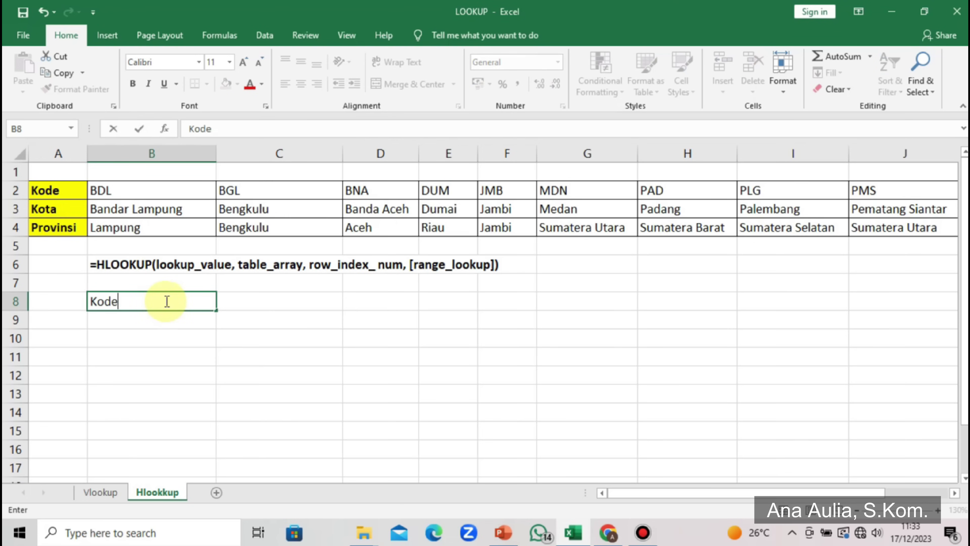
{"action": "key", "text": "Return"}
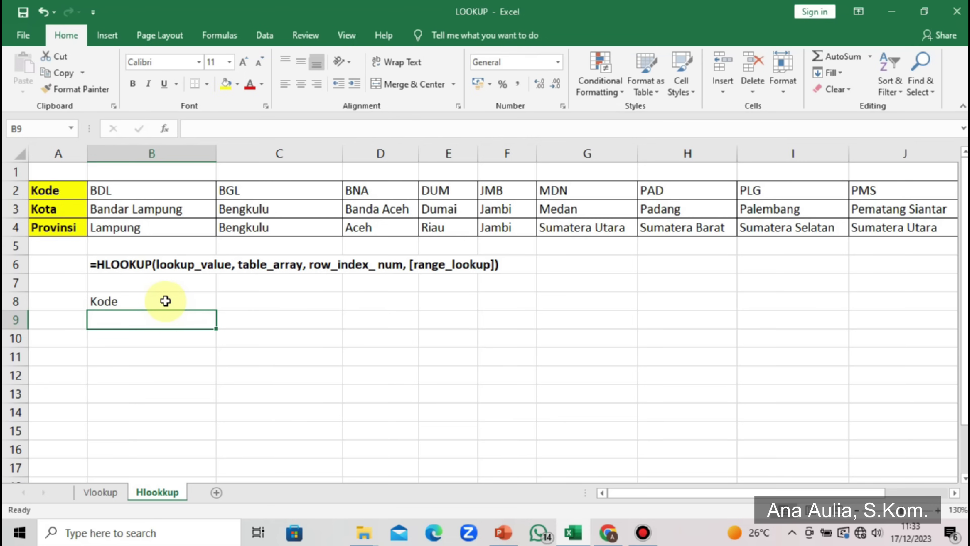
- Enter the codes BGL, MDN, PAD, PLG, PMS and BNA in B9 to B14 under the Kode header
{"action": "key", "text": "F2"}
{"action": "type", "text": "BG"}
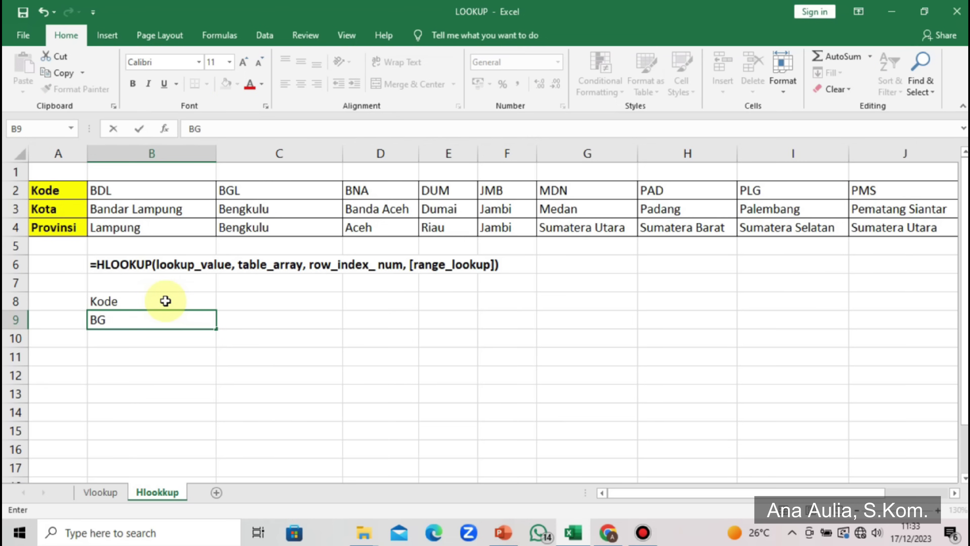
{"action": "type", "text": "L"}
{"action": "key", "text": "Return"}
{"action": "type", "text": "MDN"}
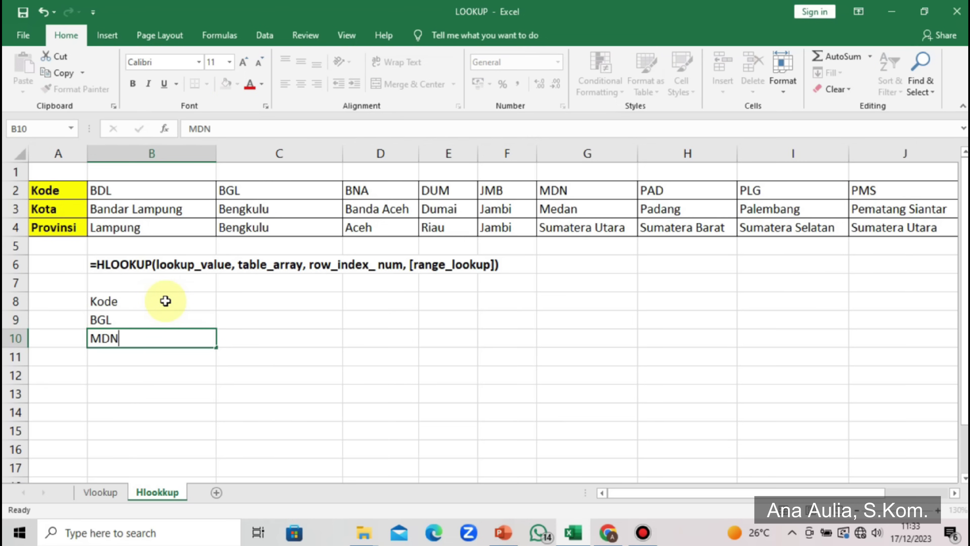
{"action": "key", "text": "Return"}
{"action": "type", "text": "PAD"}
{"action": "key", "text": "Return"}
{"action": "type", "text": "PL"}
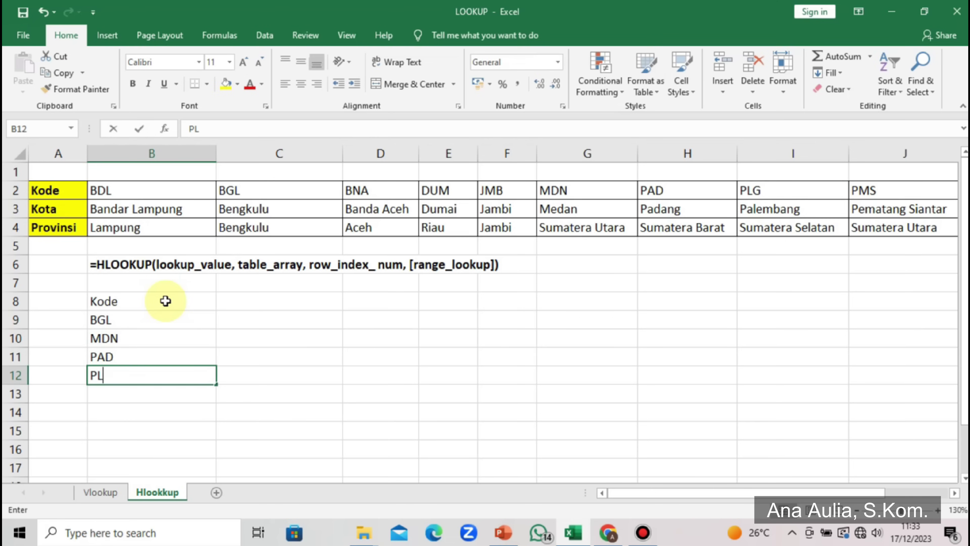
{"action": "type", "text": "G"}
{"action": "key", "text": "Return"}
{"action": "type", "text": "PMS"}
{"action": "key", "text": "ctrl+Return"}
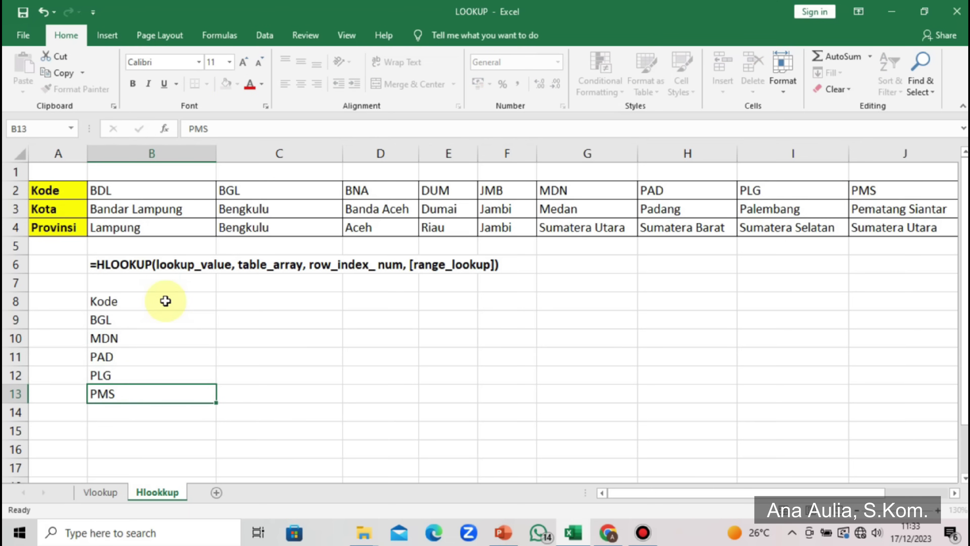
{"action": "key", "text": "Return"}
{"action": "type", "text": "BNA"}
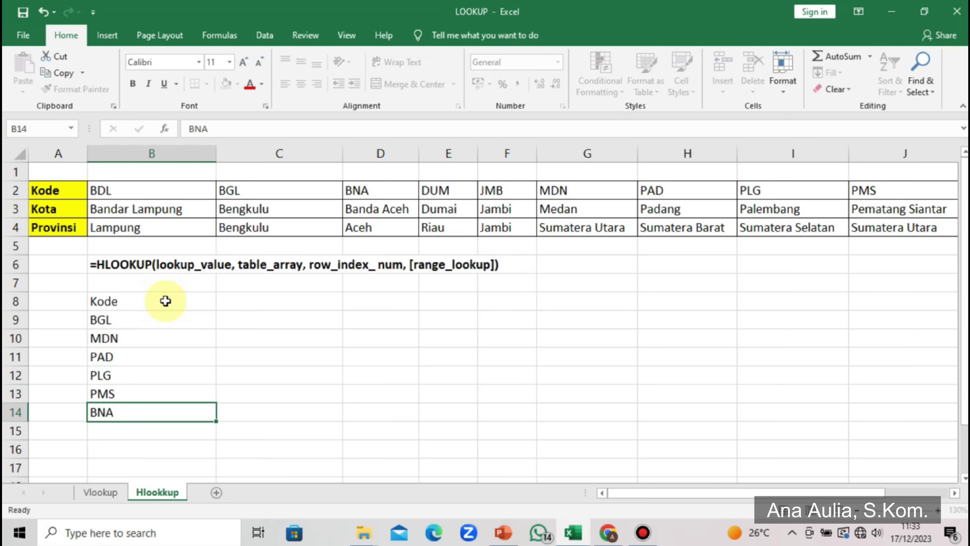
{"action": "key", "text": "Return"}
- Enter the header Kota in cell C8, beside the Kode header
{"action": "key", "text": "Up"}
{"action": "key", "text": "Up"}
{"action": "key", "text": "Up"}
{"action": "key", "text": "Up"}
{"action": "key", "text": "Up"}
{"action": "key", "text": "Up"}
{"action": "key", "text": "Up"}
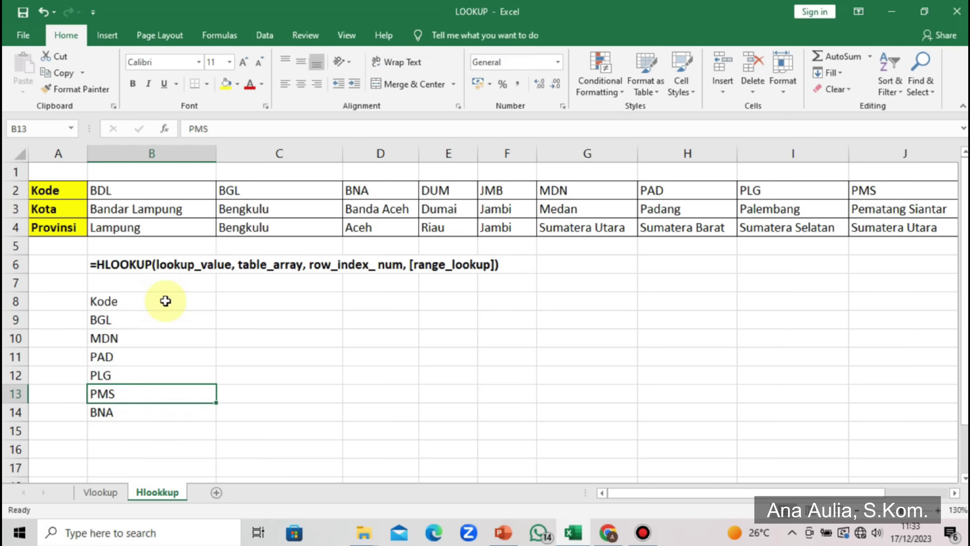
{"action": "key", "text": "Right"}
{"action": "key", "text": "F2"}
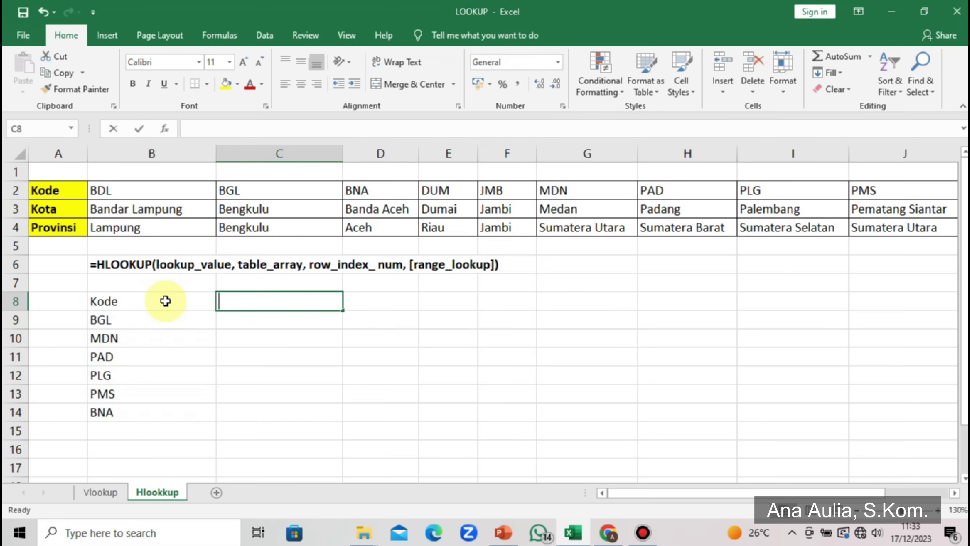
{"action": "type", "text": "Kota"}
{"action": "key", "text": "Return"}
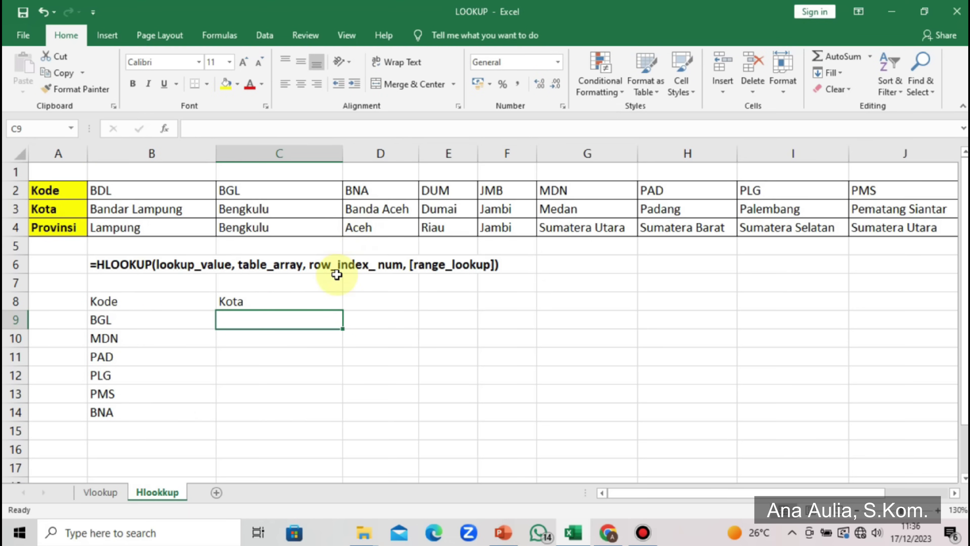
- Look up the city for code BGL in C9 with the formula =HLOOKUP(B9:B14;2:3;2;0)
{"action": "type", "text": "=h"}
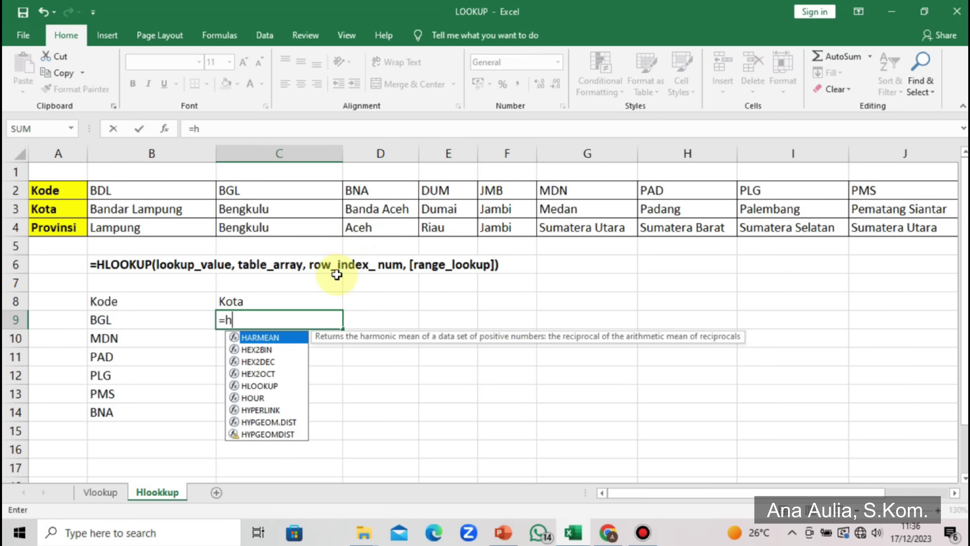
{"action": "type", "text": "lo"}
{"action": "key", "text": "Tab"}
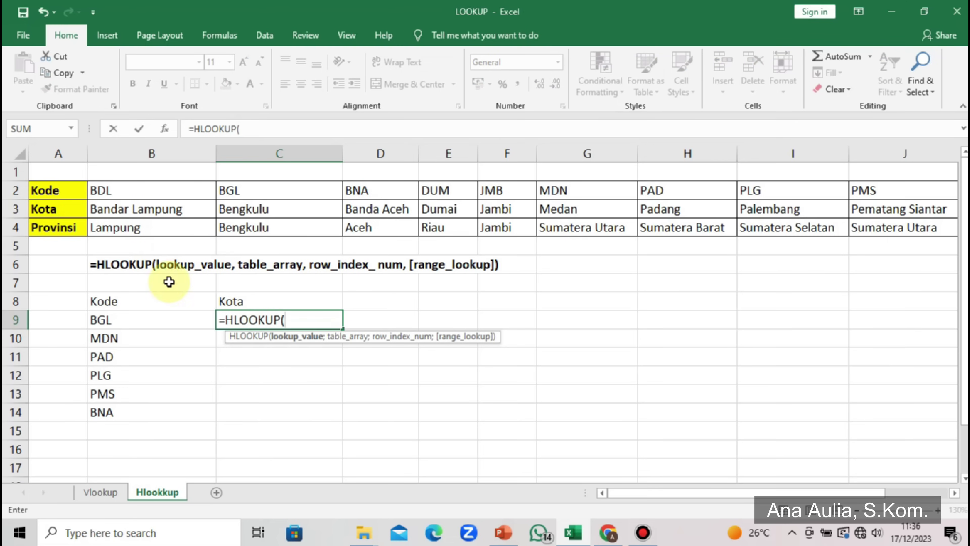
{"action": "left_click_drag", "start_coordinate": [123, 320], "coordinate": [123, 411]}
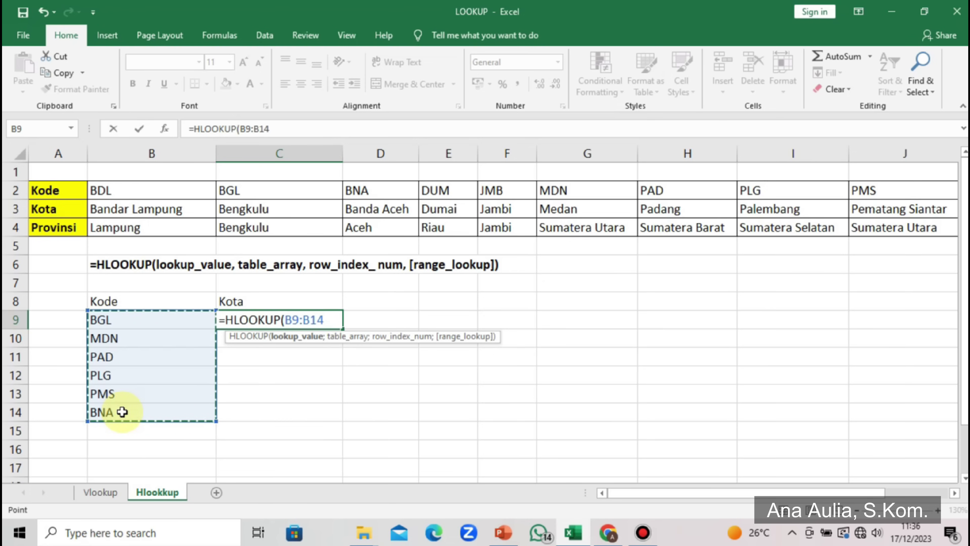
{"action": "type", "text": ";"}
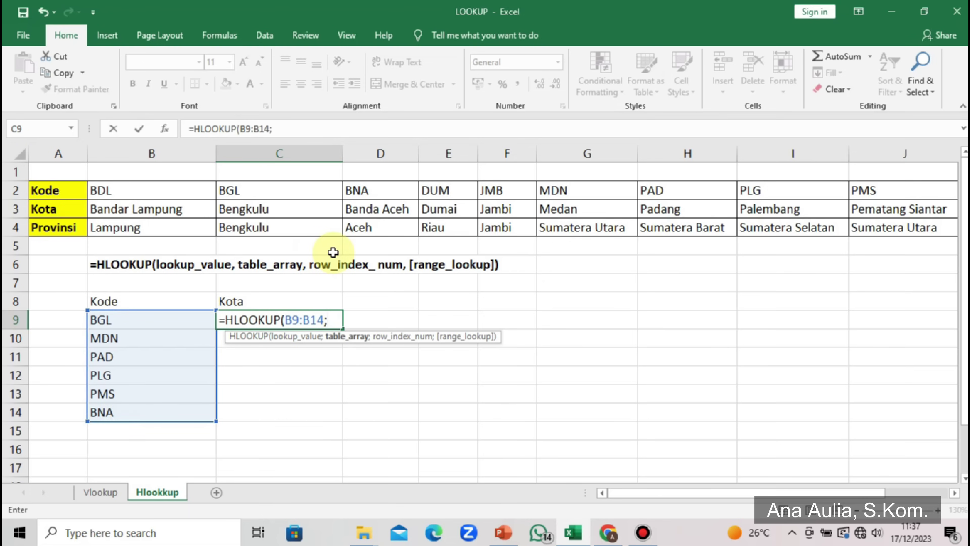
{"action": "left_click", "coordinate": [18, 191]}
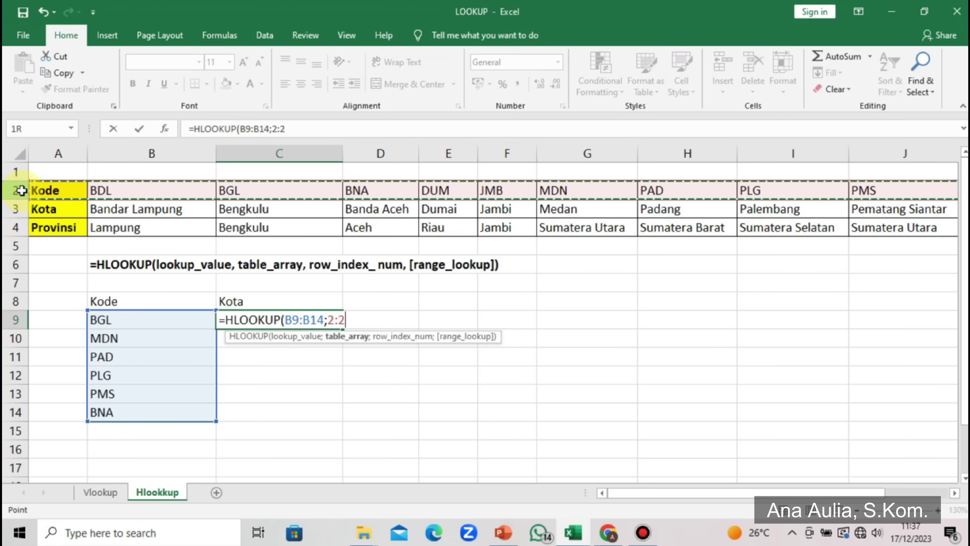
{"action": "left_click_drag", "start_coordinate": [21, 191], "coordinate": [16, 209]}
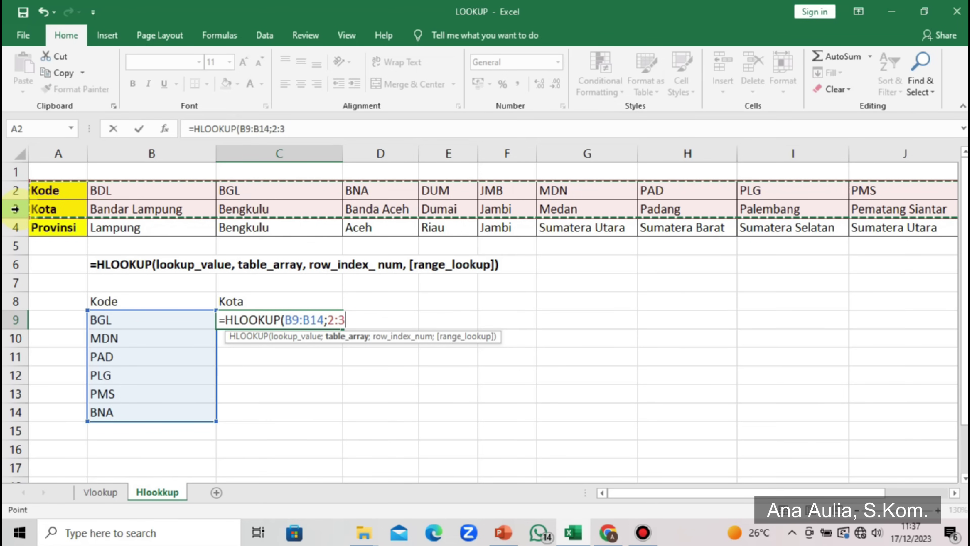
{"action": "type", "text": ";"}
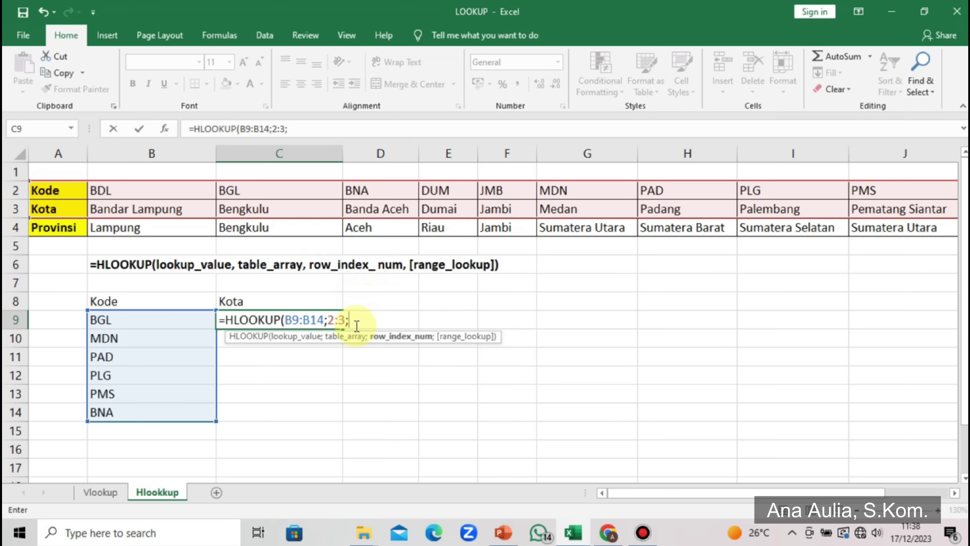
{"action": "type", "text": "2;0"}
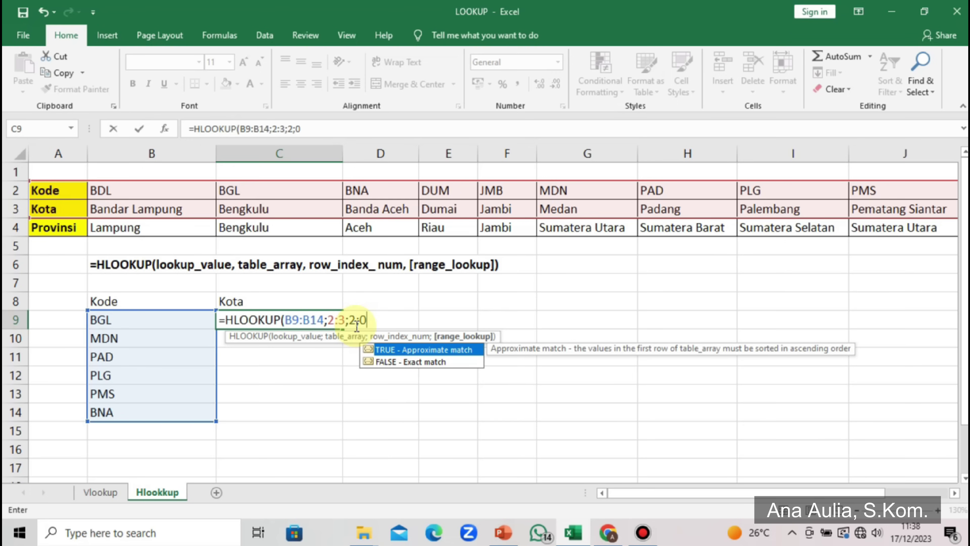
{"action": "type", "text": ")"}
{"action": "key", "text": "Return"}
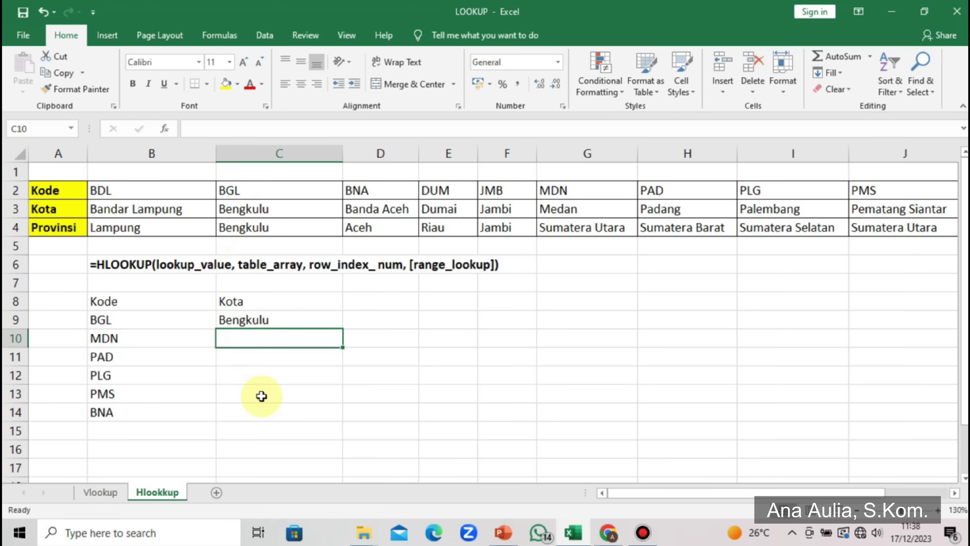
- Look up the city for code MDN in C10 with the formula =HLOOKUP(B9:B14;2:3;2;0)
{"action": "type", "text": "=hlo"}
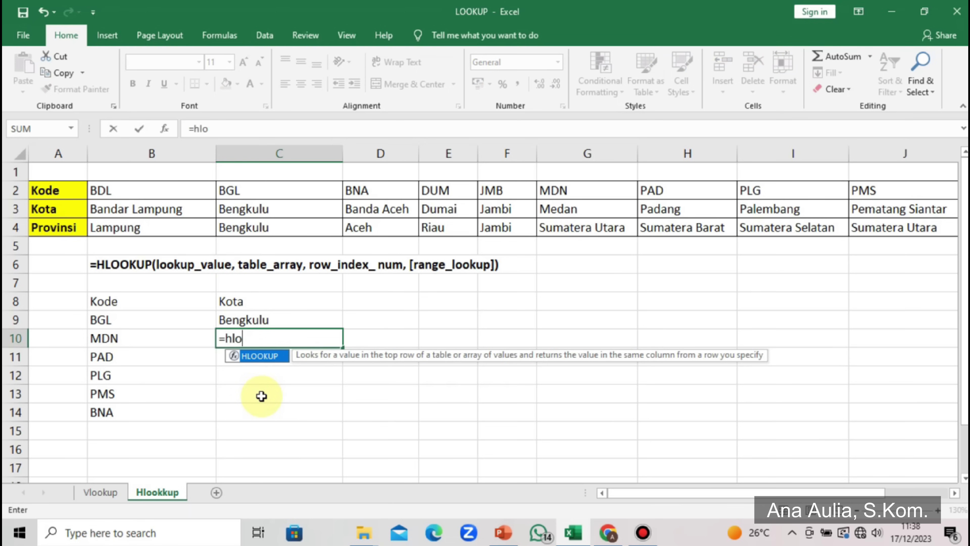
{"action": "key", "text": "Tab"}
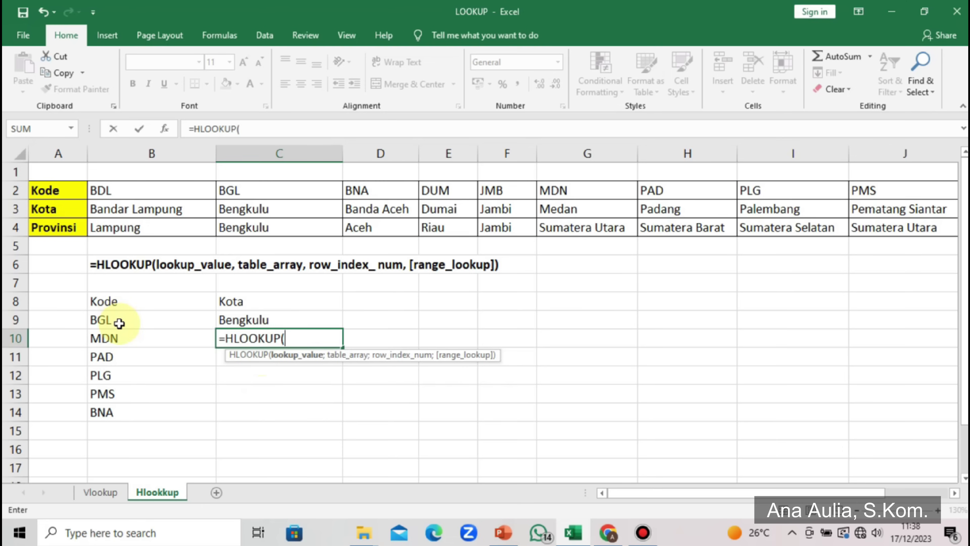
{"action": "left_click_drag", "start_coordinate": [119, 323], "coordinate": [123, 415]}
{"action": "type", "text": ";"}
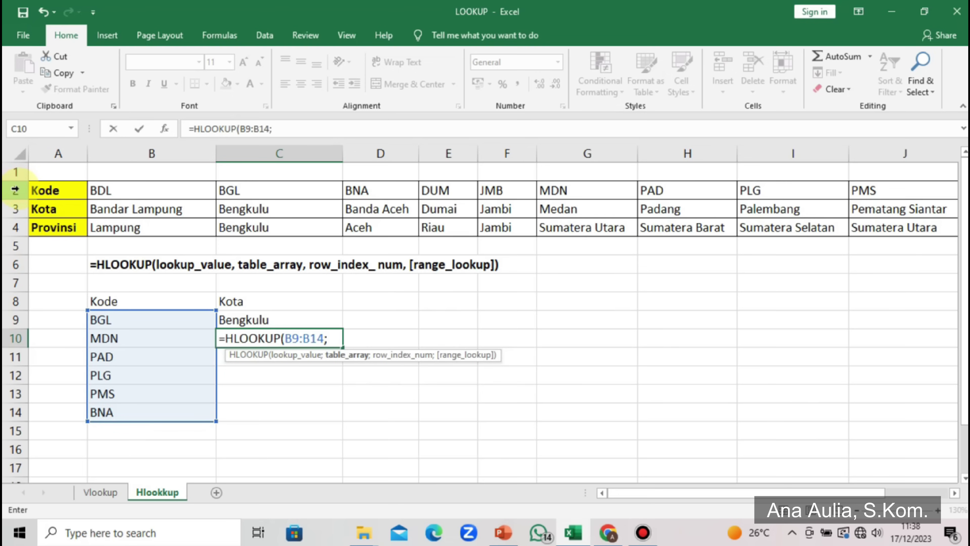
{"action": "left_click_drag", "start_coordinate": [15, 190], "coordinate": [15, 213]}
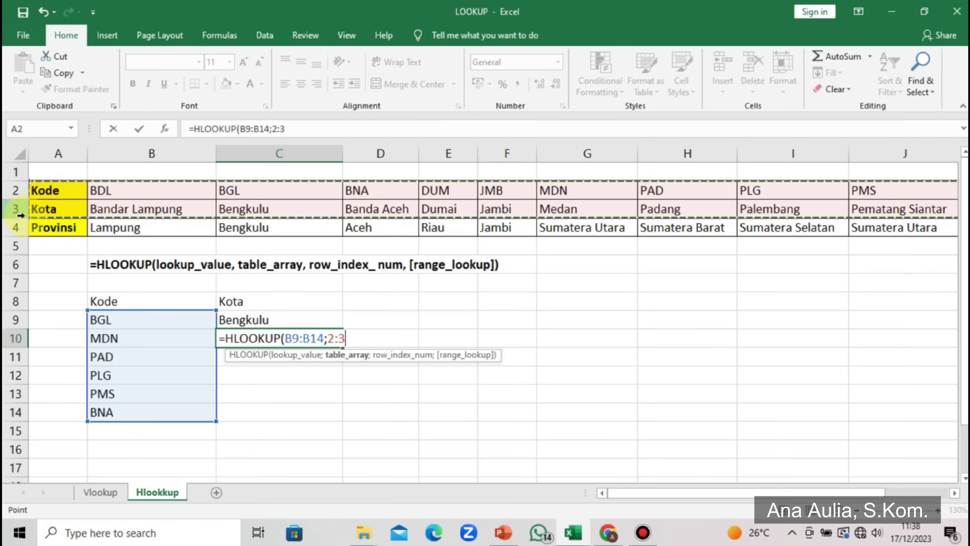
{"action": "type", "text": ";"}
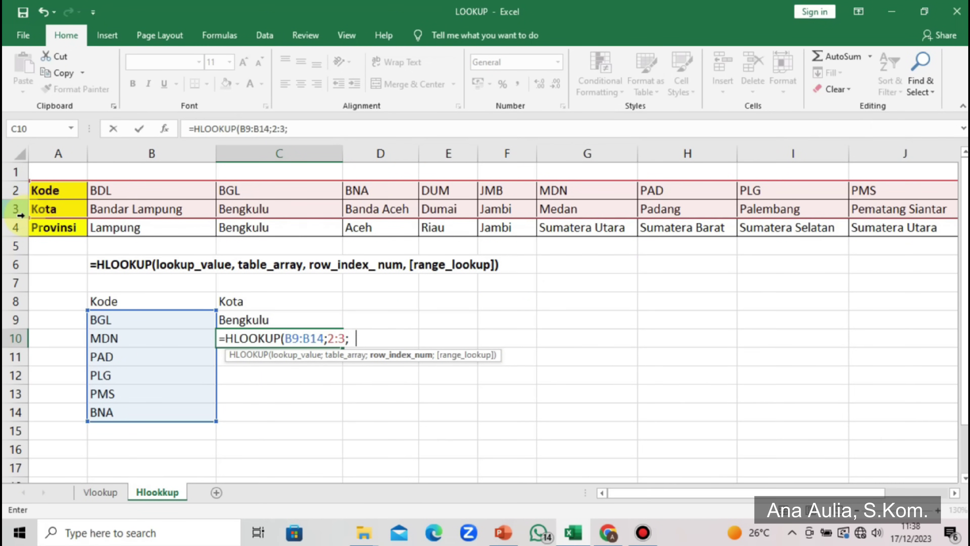
{"action": "type", "text": "2;0)"}
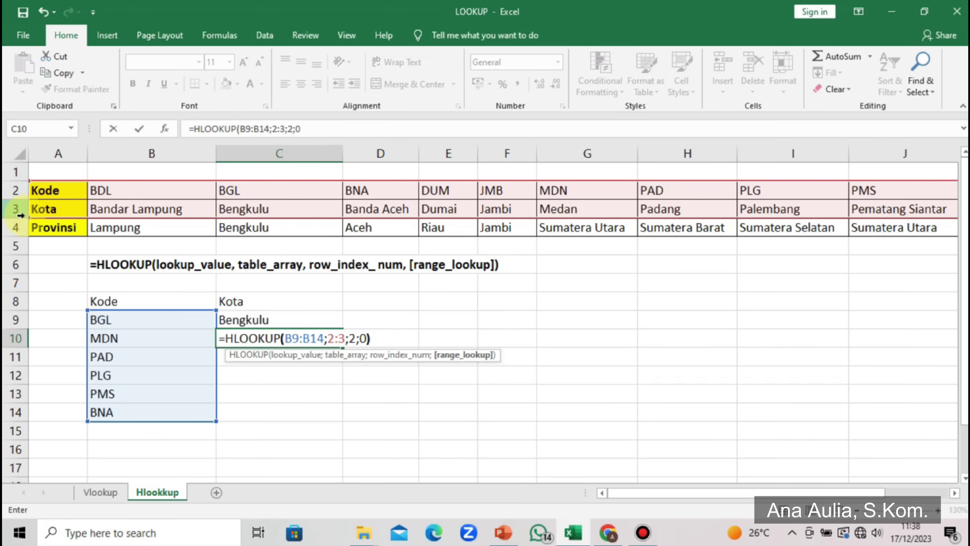
{"action": "key", "text": "Return"}
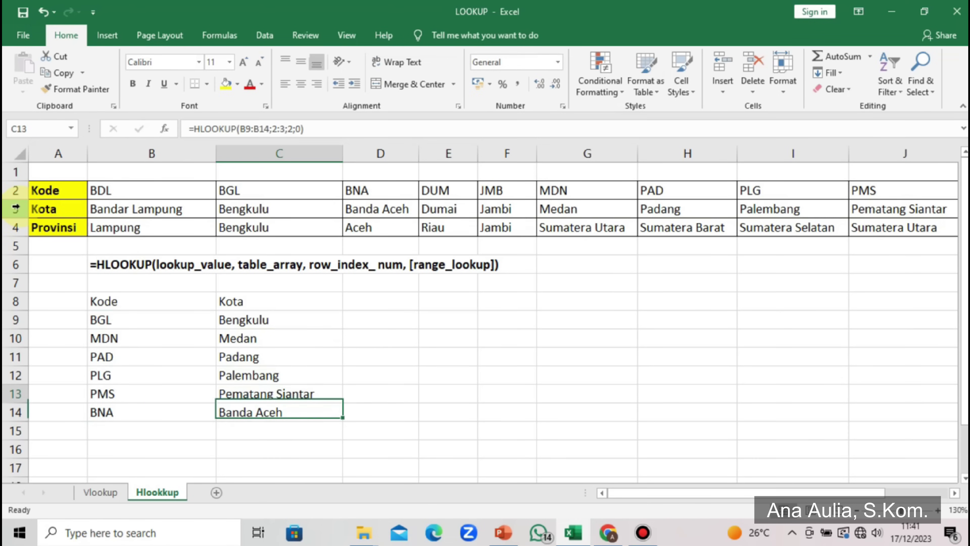
- Enter the header Provinsi in cell D8, beside the Kota header
{"action": "key", "text": "Up"}
{"action": "key", "text": "Up"}
{"action": "key", "text": "Up"}
{"action": "key", "text": "Up"}
{"action": "key", "text": "Up"}
{"action": "key", "text": "Up"}
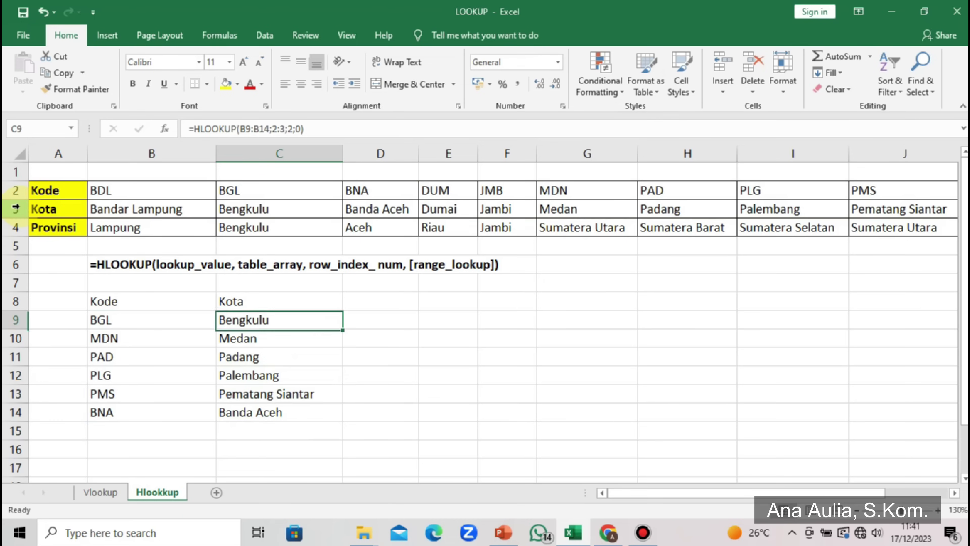
{"action": "key", "text": "Right"}
{"action": "key", "text": "F2"}
{"action": "type", "text": "Provinsi"}
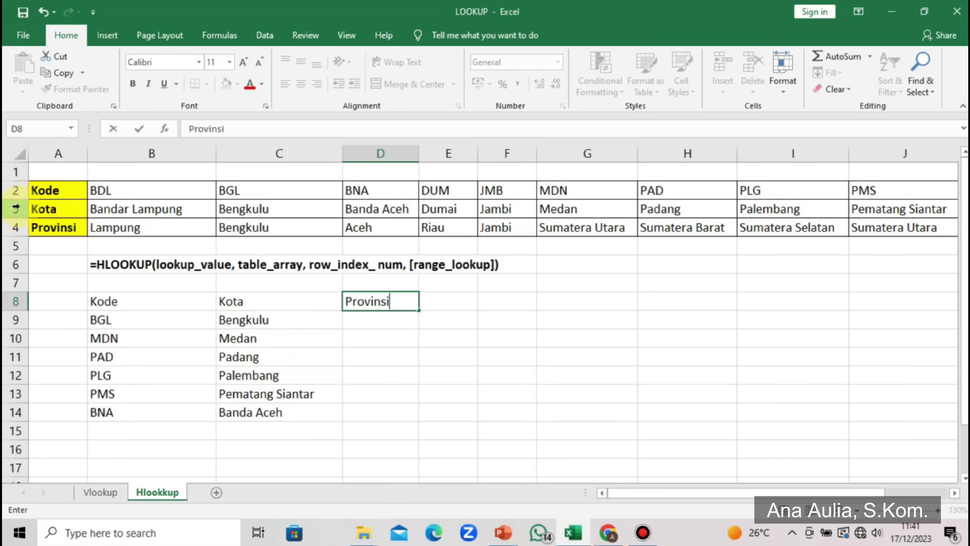
{"action": "key", "text": "Return"}
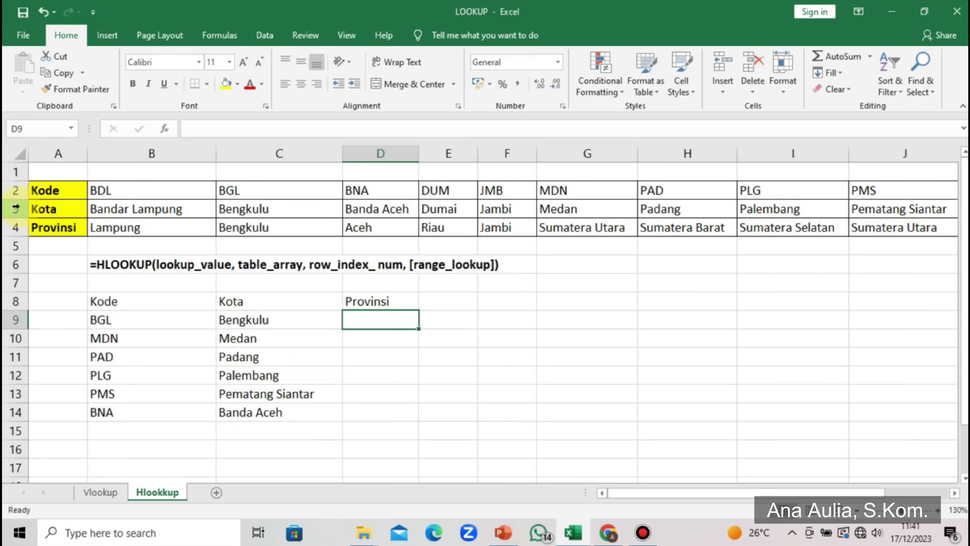
- Look up the province for code BGL in D9 with the formula =HLOOKUP(B9:B14;2:4;3;0)
{"action": "type", "text": "=HLOOKUP("}
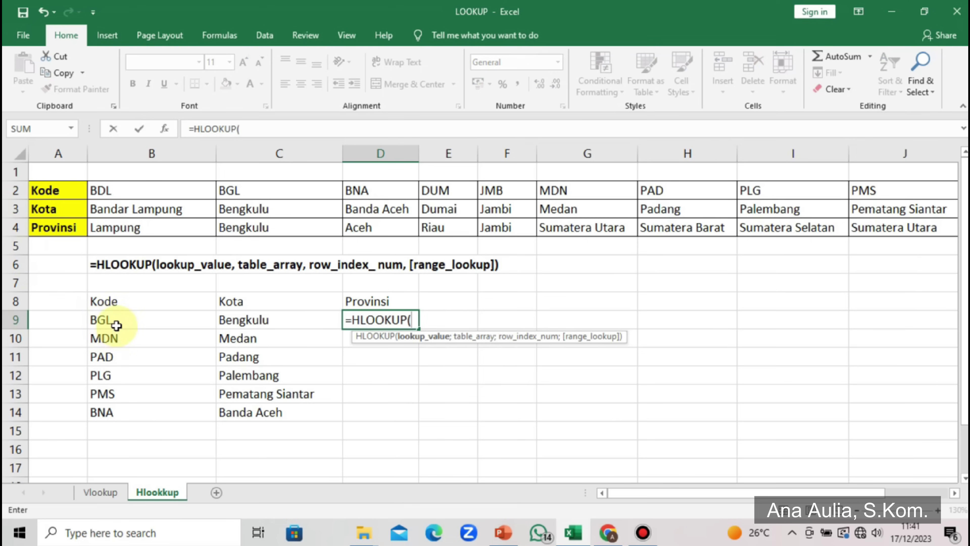
{"action": "left_click_drag", "start_coordinate": [117, 320], "coordinate": [115, 414]}
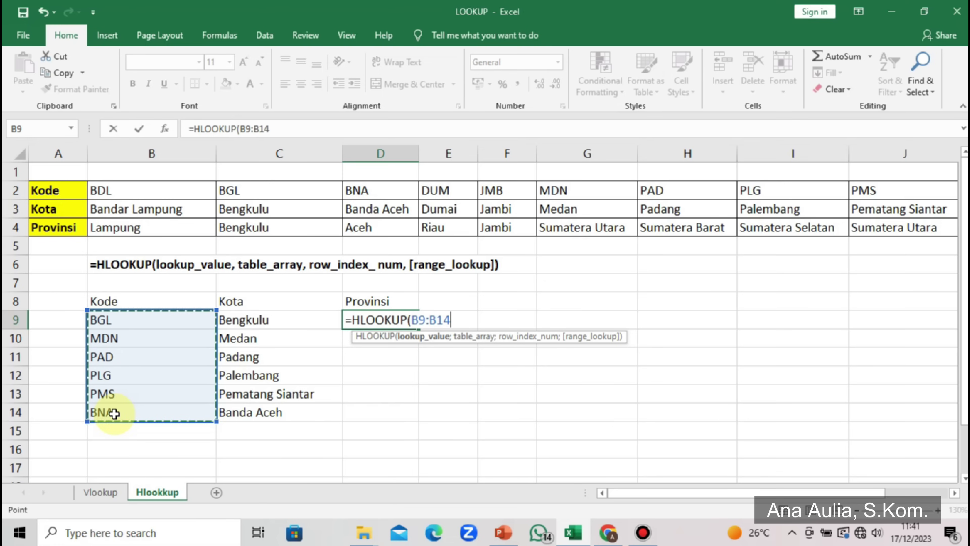
{"action": "type", "text": ";"}
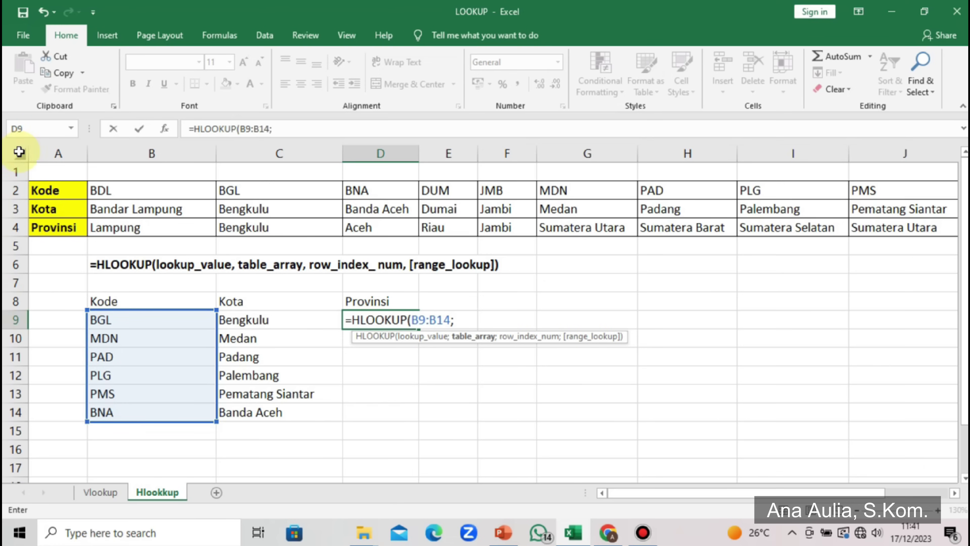
{"action": "left_click", "coordinate": [14, 191]}
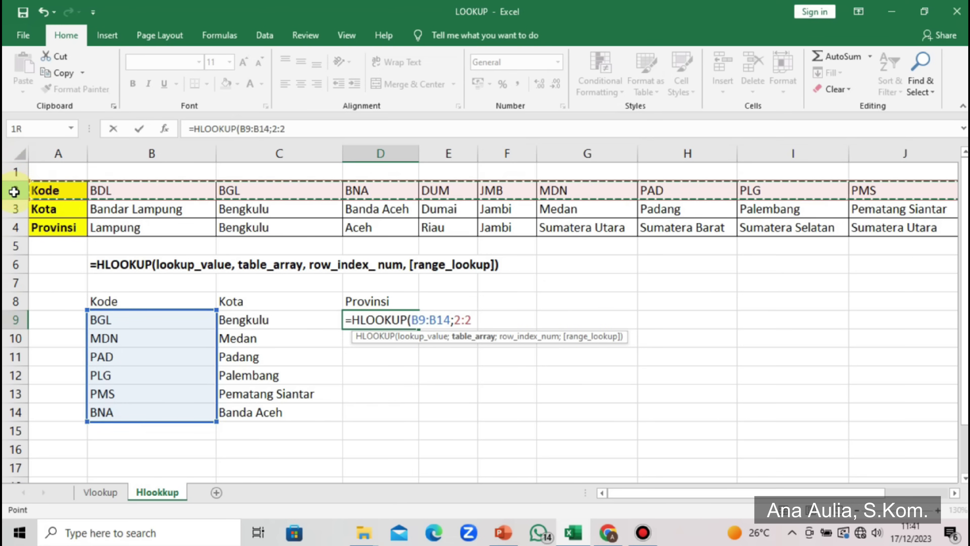
{"action": "left_click_drag", "start_coordinate": [14, 192], "coordinate": [14, 228]}
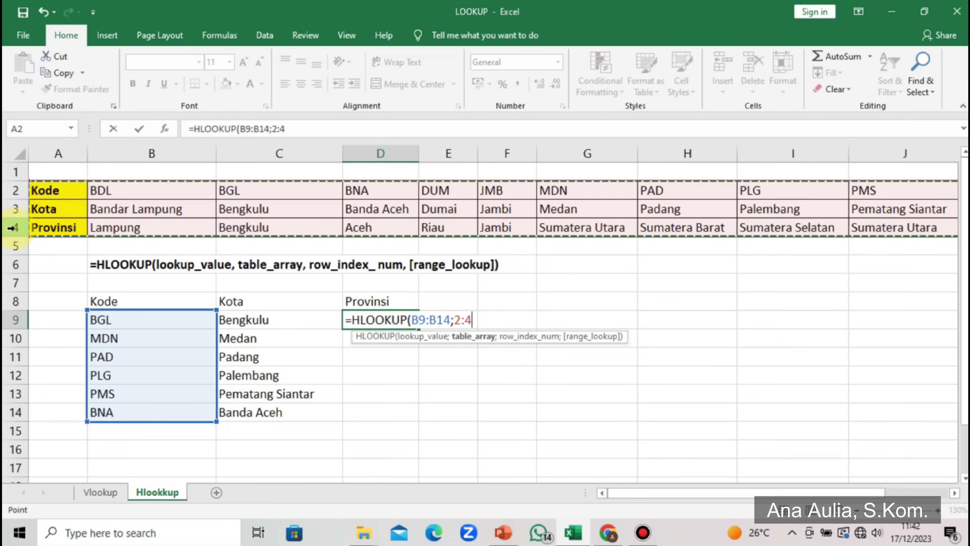
{"action": "type", "text": ";"}
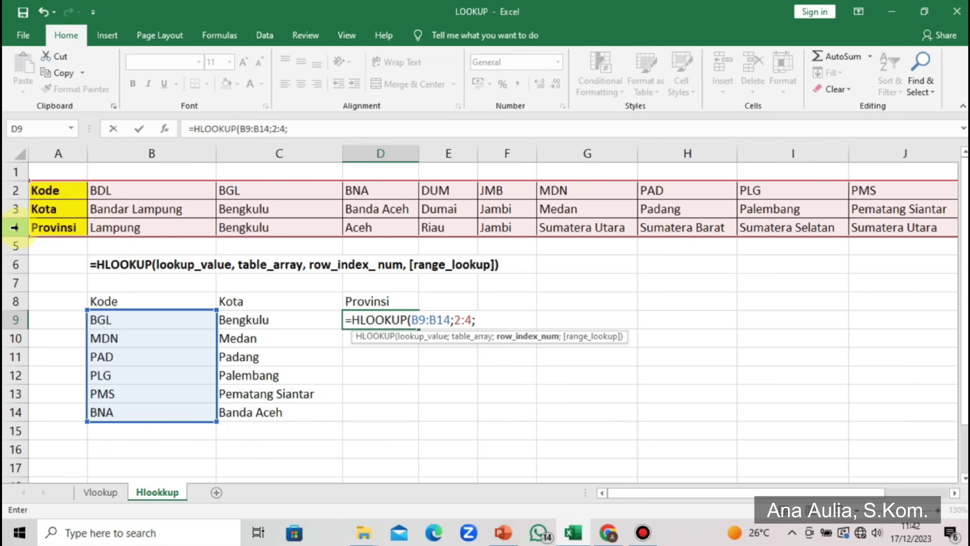
{"action": "type", "text": "3;0)"}
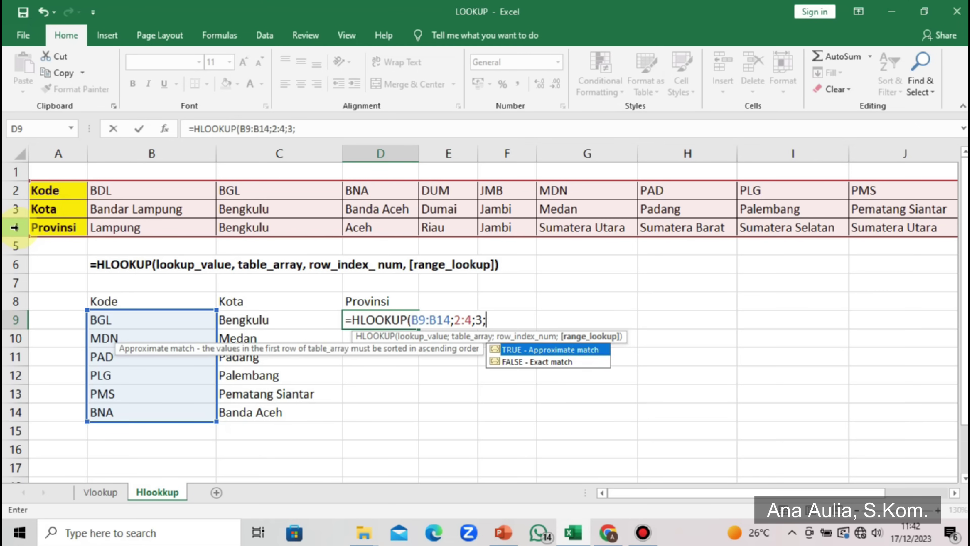
{"action": "key", "text": "Return"}
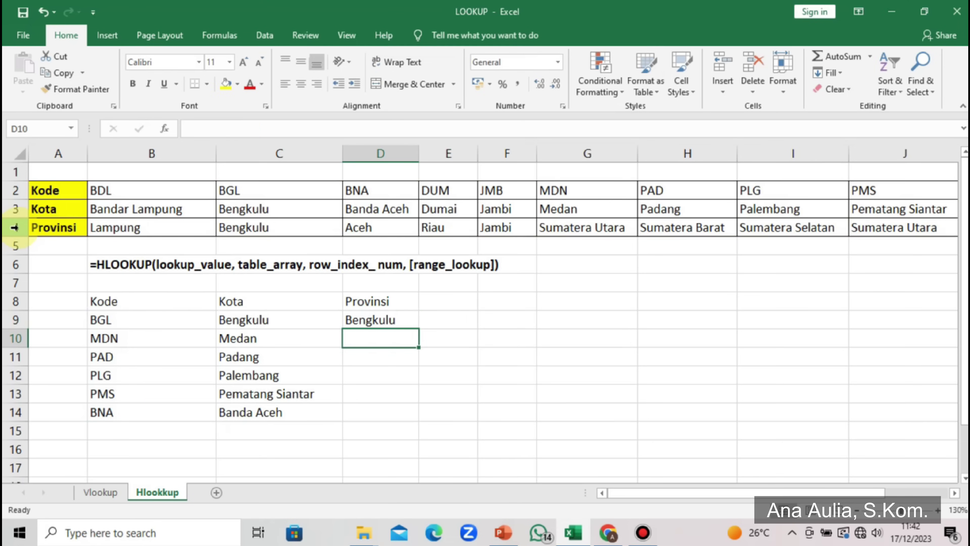